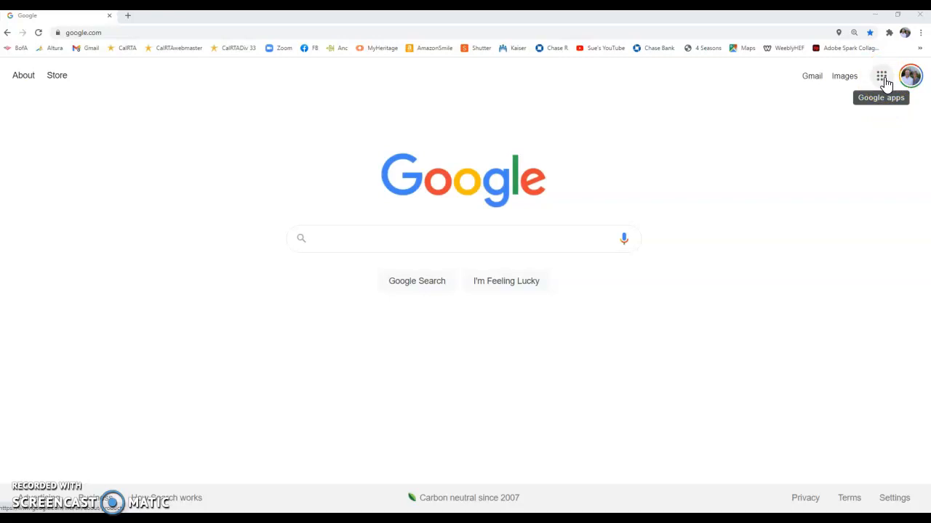
Go to Google Drive and create a new blank Google Form
left_click(881, 79)
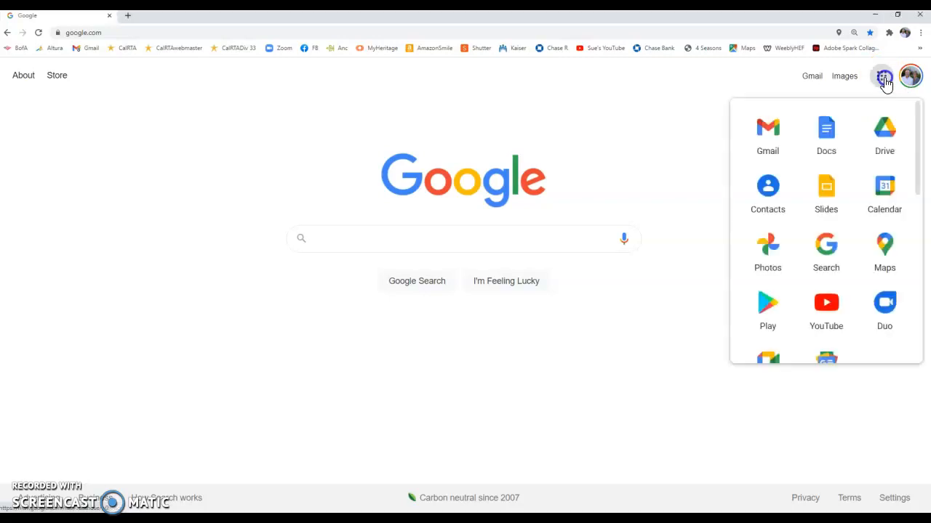
left_click(884, 138)
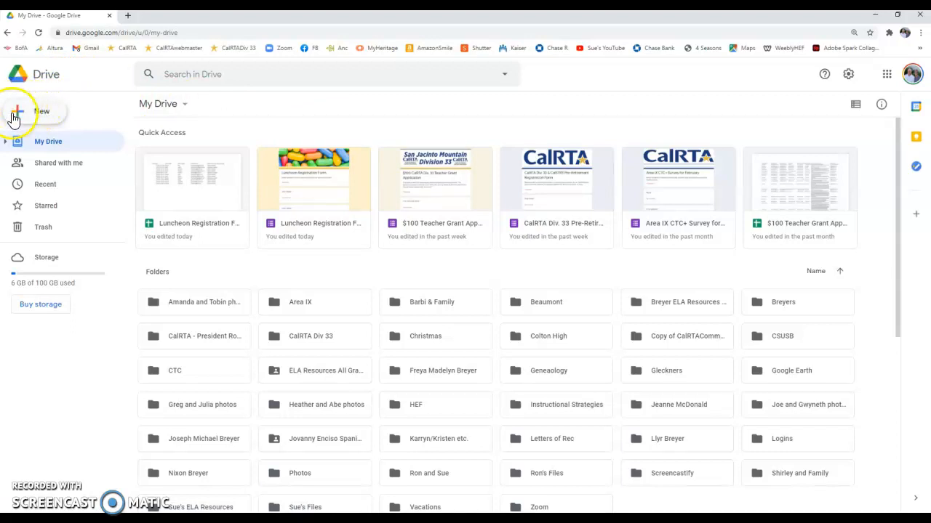
left_click(42, 114)
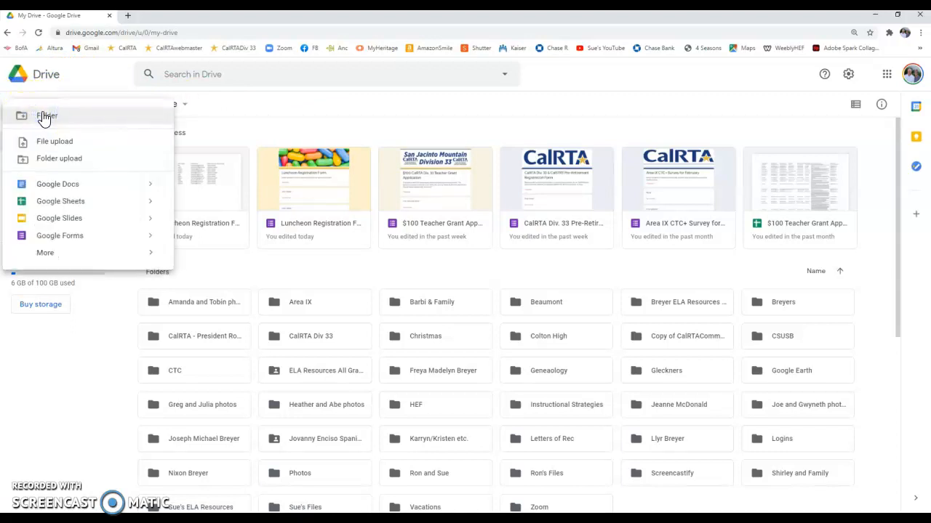
left_click(40, 243)
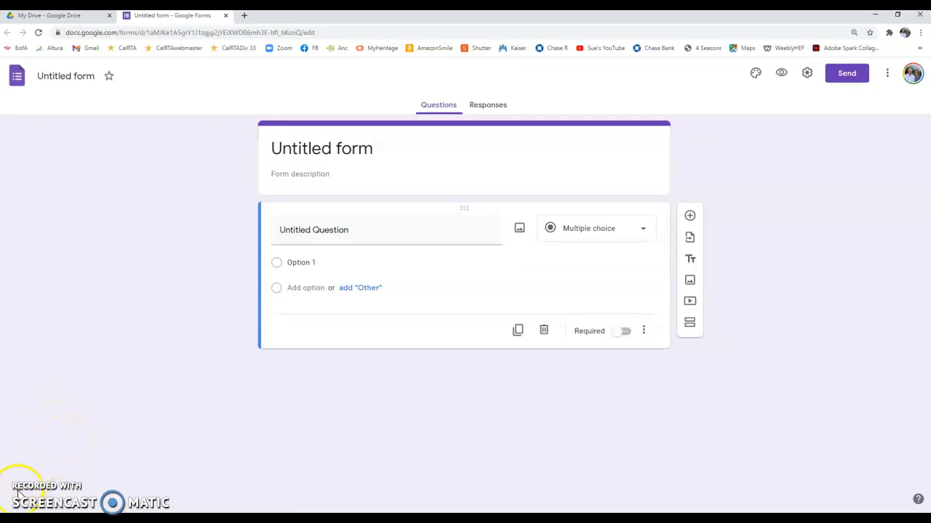
left_click(21, 496)
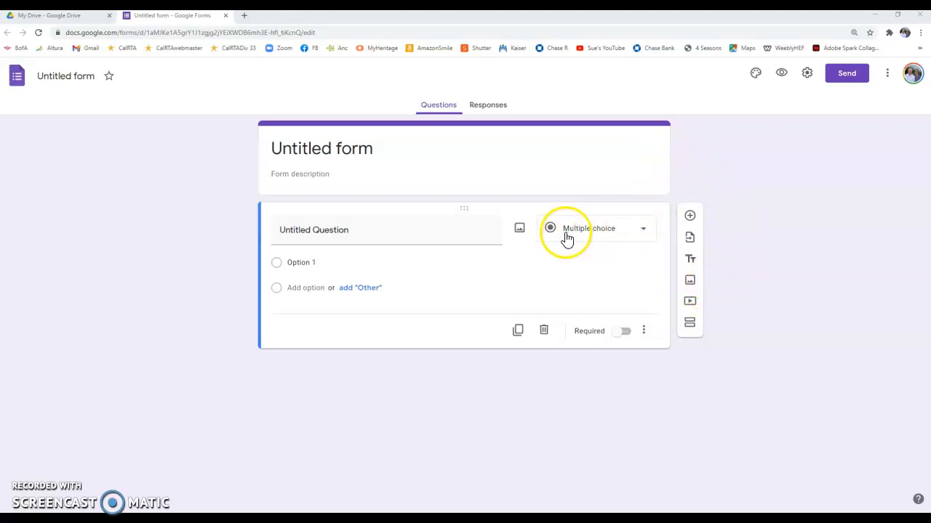
left_click(646, 232)
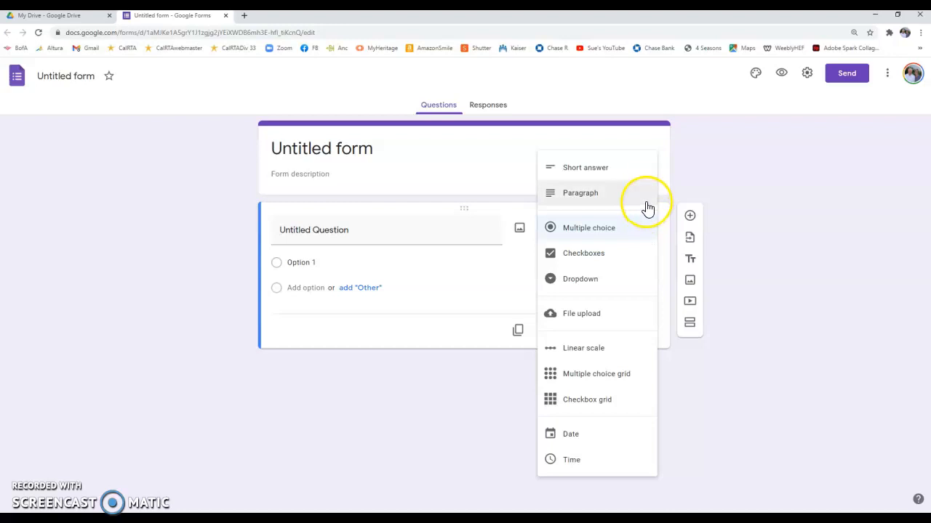
left_click(584, 195)
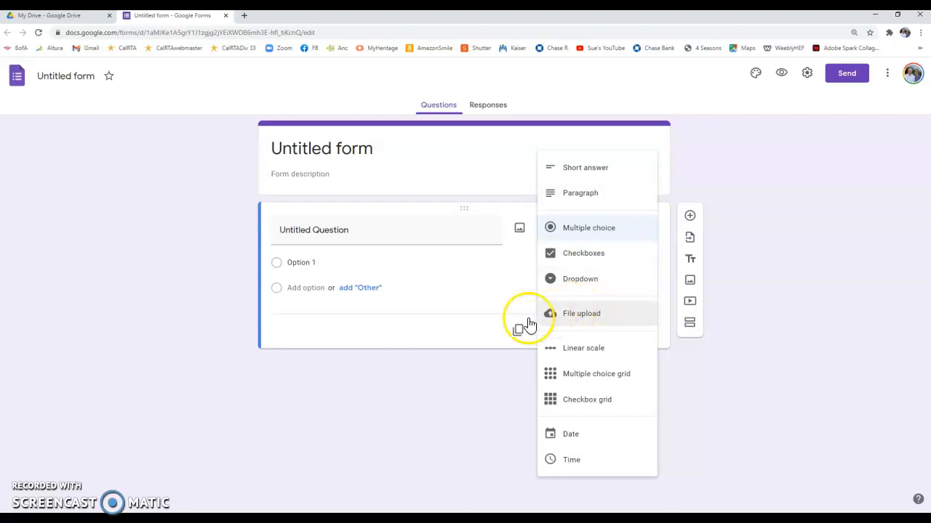
left_click(22, 485)
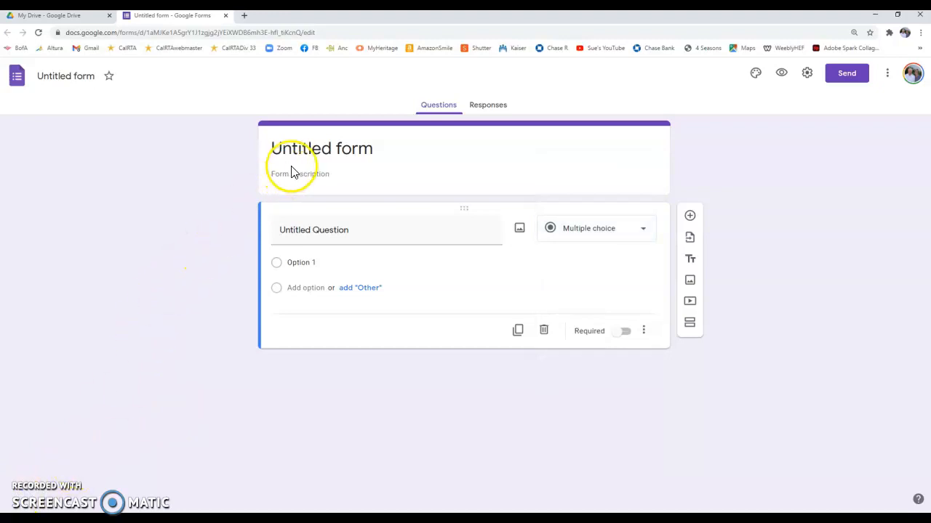
Title the form "Luncheon Registration Form" and enter the description "Please respond to all items on this registration form."
left_click(301, 149)
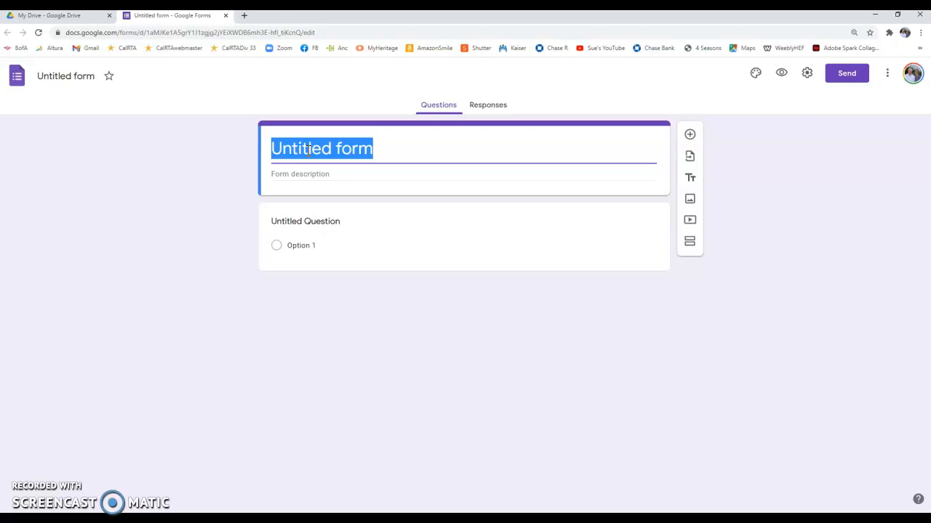
type("Luncheon Registration Form")
left_click(303, 176)
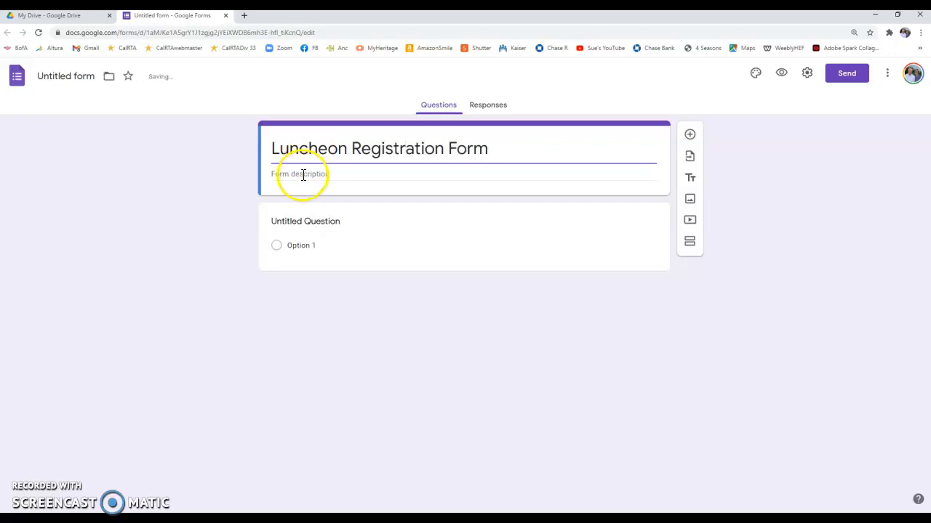
left_click(285, 174)
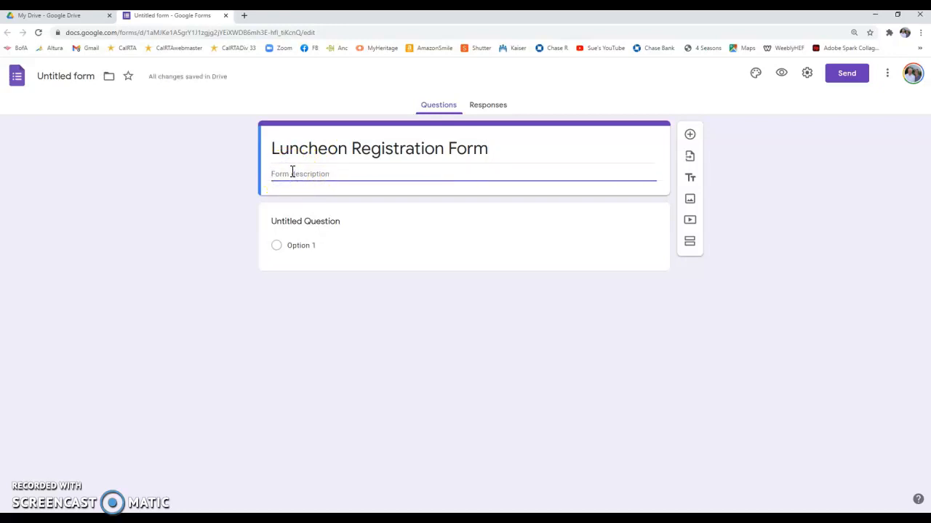
type("Please respond to all items on this ")
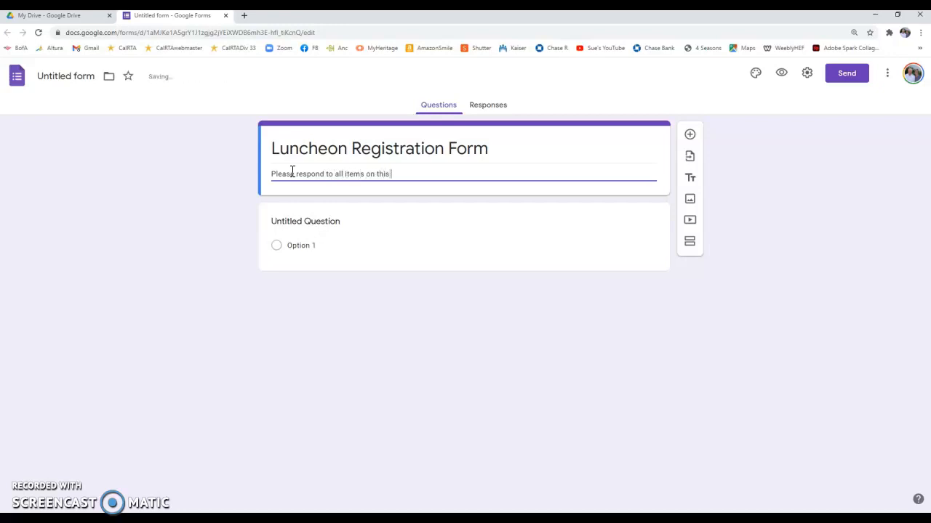
type("registration form.")
left_click(298, 162)
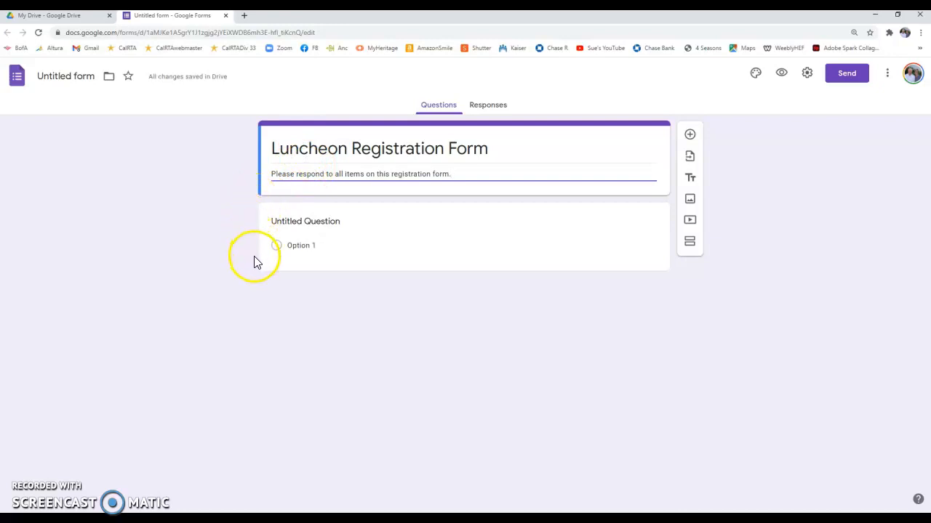
Turn the untitled question into a required short-answer question labelled "LAST NAME"
left_click(332, 222)
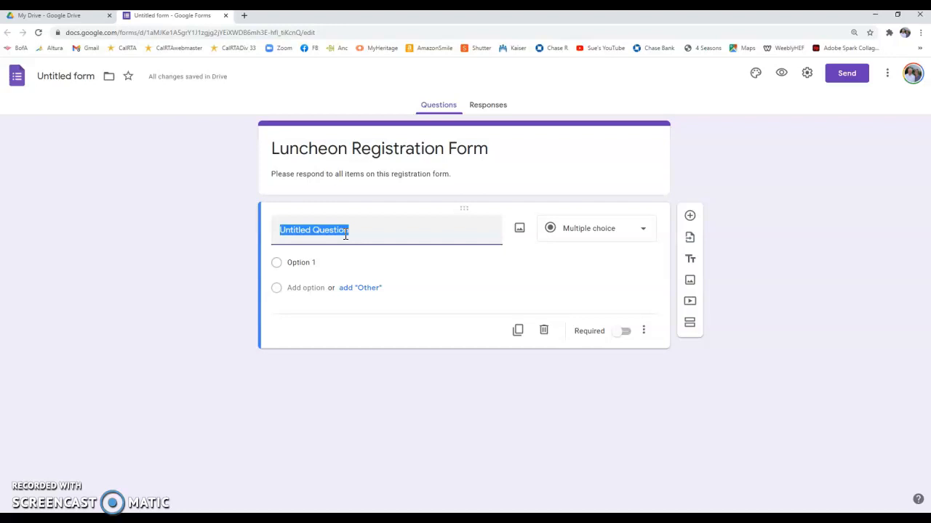
type("LA")
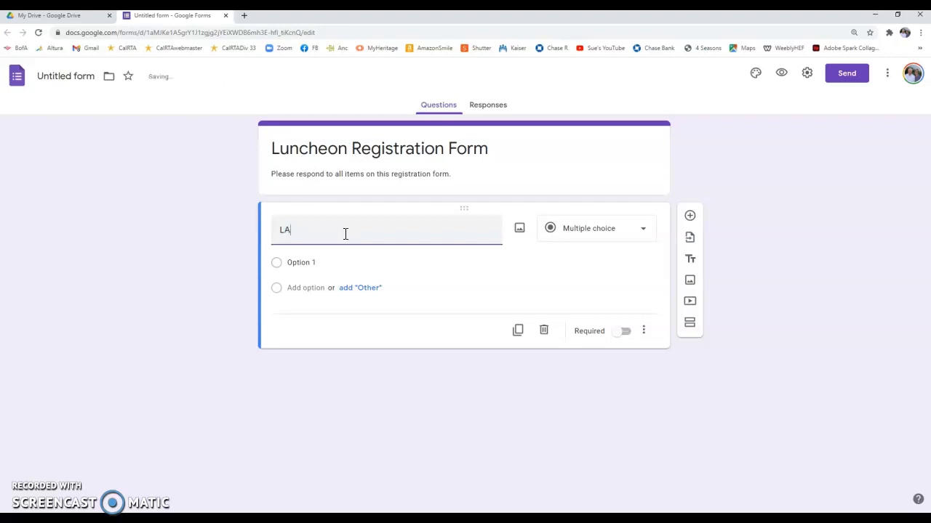
type("ST NAME")
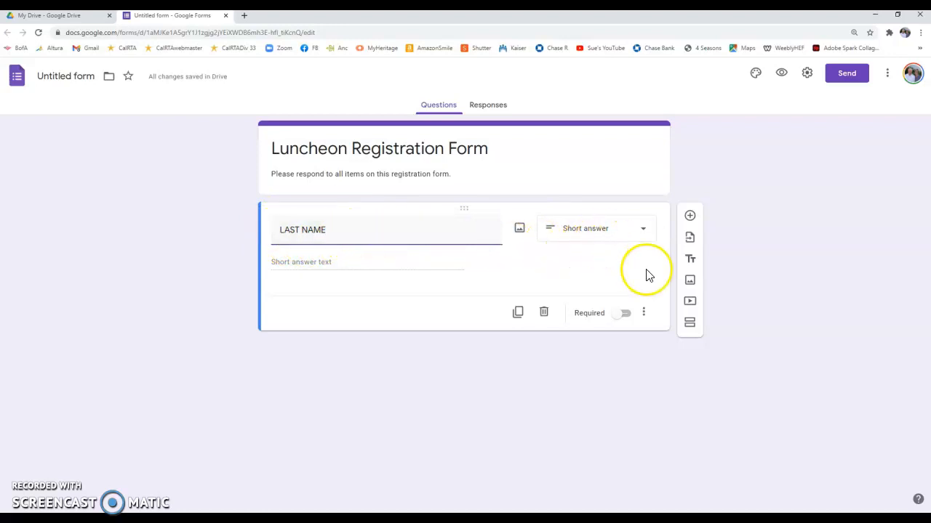
left_click(627, 319)
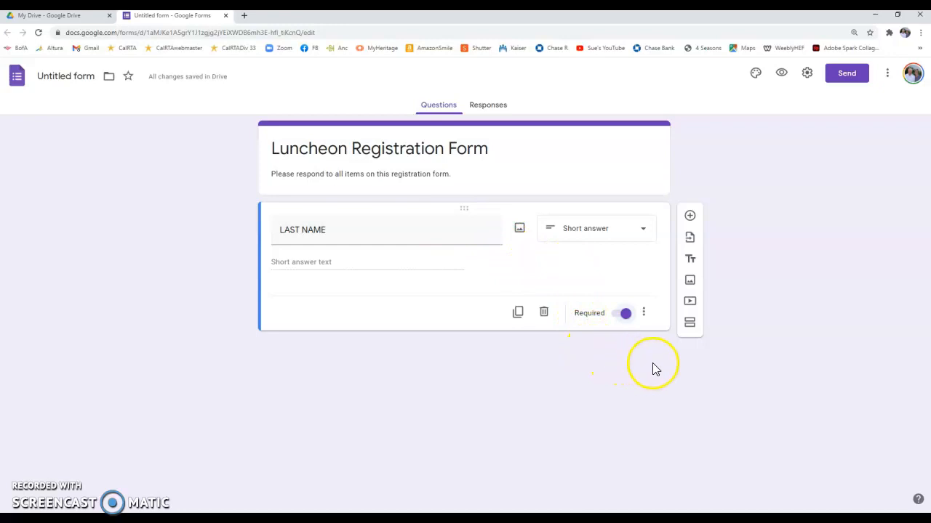
Add a required short-answer question labelled "FIRST NAME" below the last name question
left_click(690, 217)
left_click(299, 311)
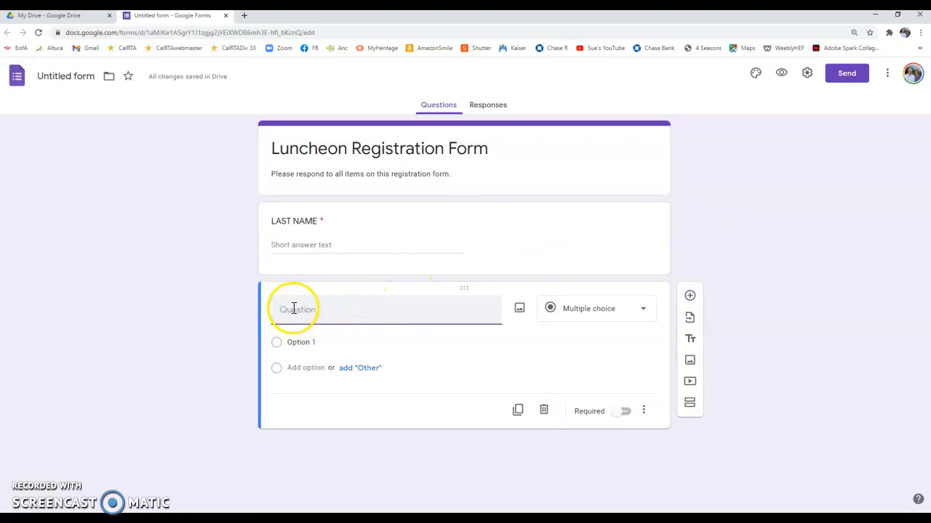
left_click(292, 309)
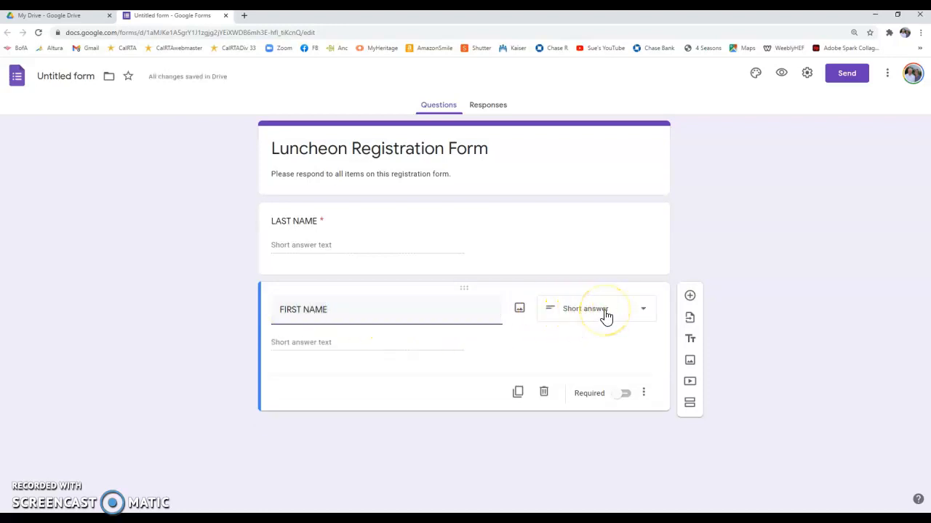
left_click(626, 397)
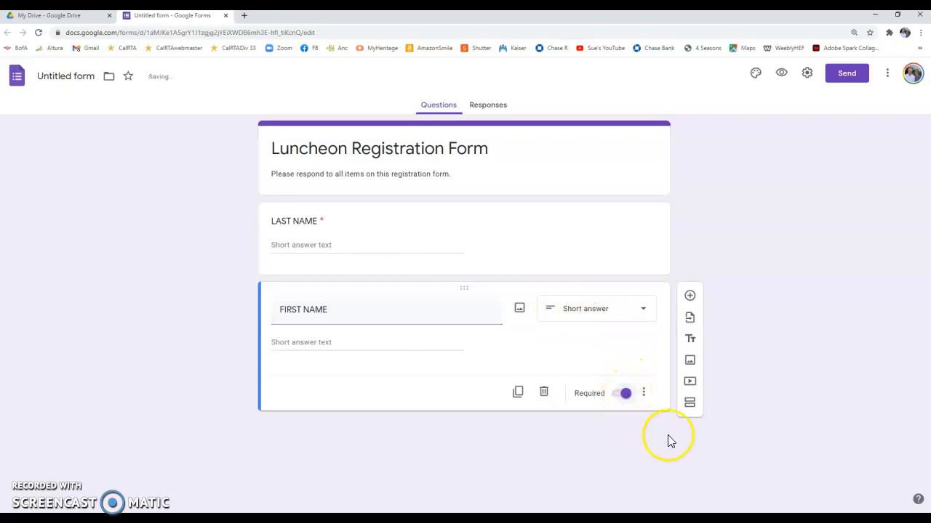
Add a required short-answer question labelled "Email address" below the first name question
left_click(691, 296)
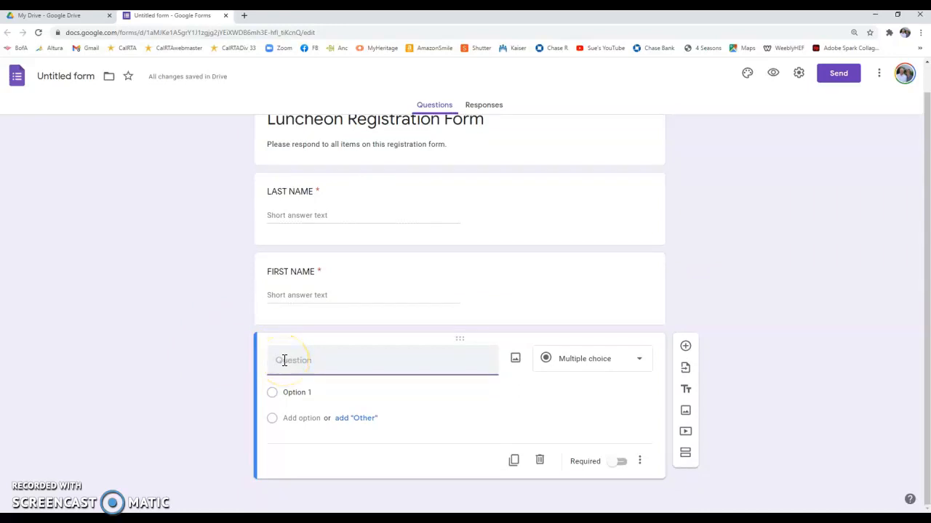
type("Em")
left_click(622, 466)
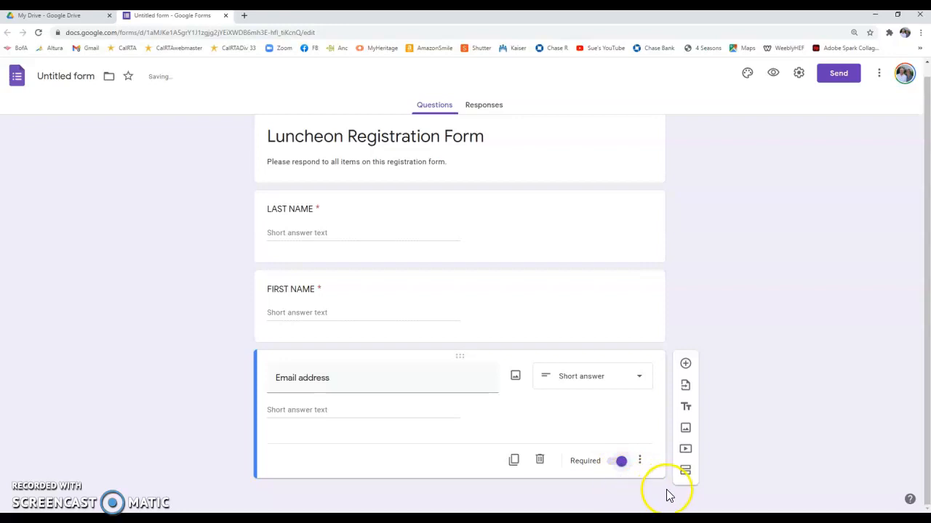
Add a checkboxes question reading "Please check your choice of entree" below the email question
left_click(686, 365)
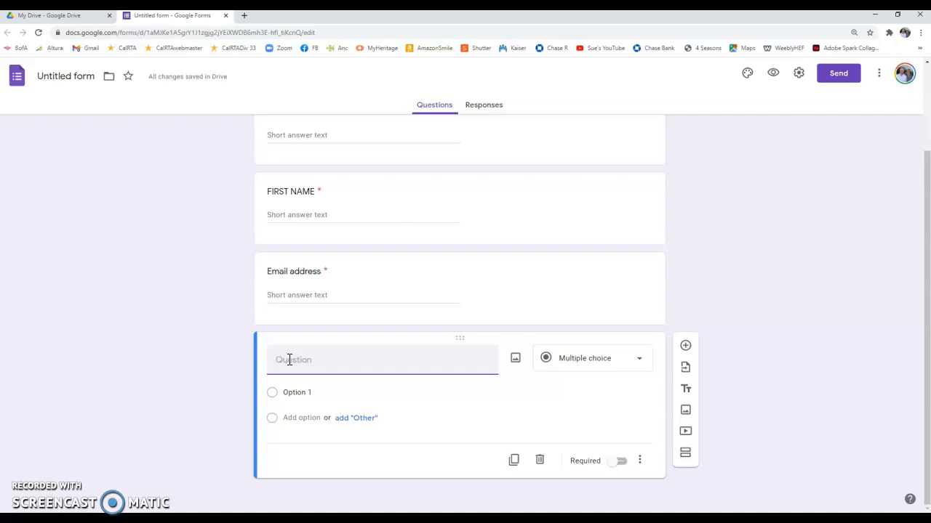
left_click(291, 362)
type("Please check your choice of entree")
left_click(308, 357)
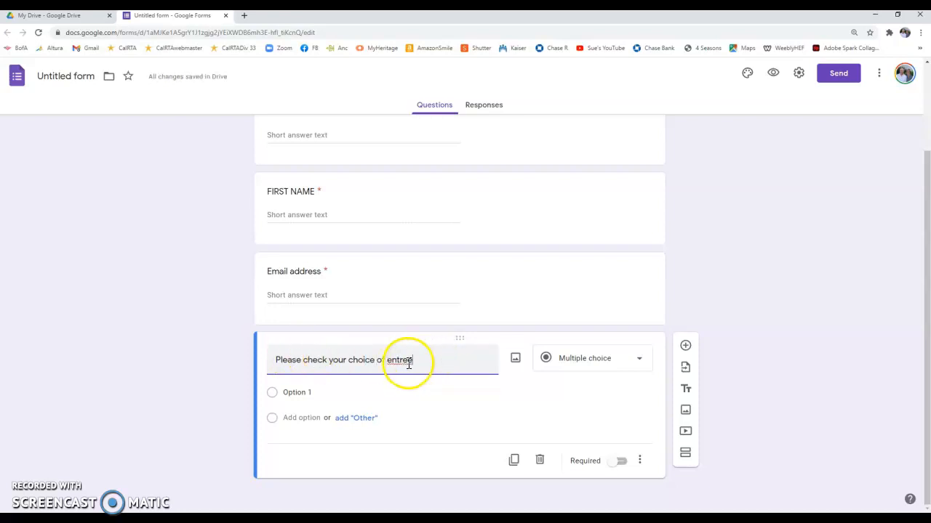
left_click(640, 364)
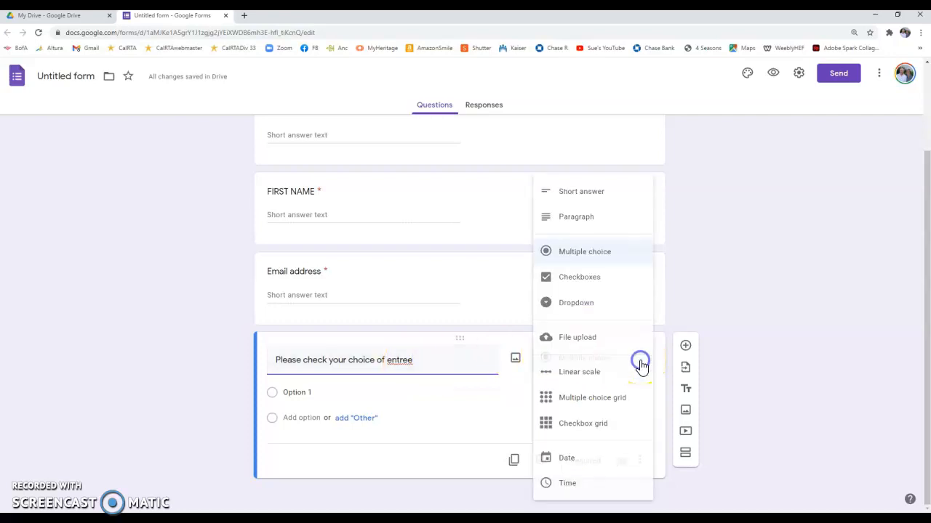
left_click(581, 282)
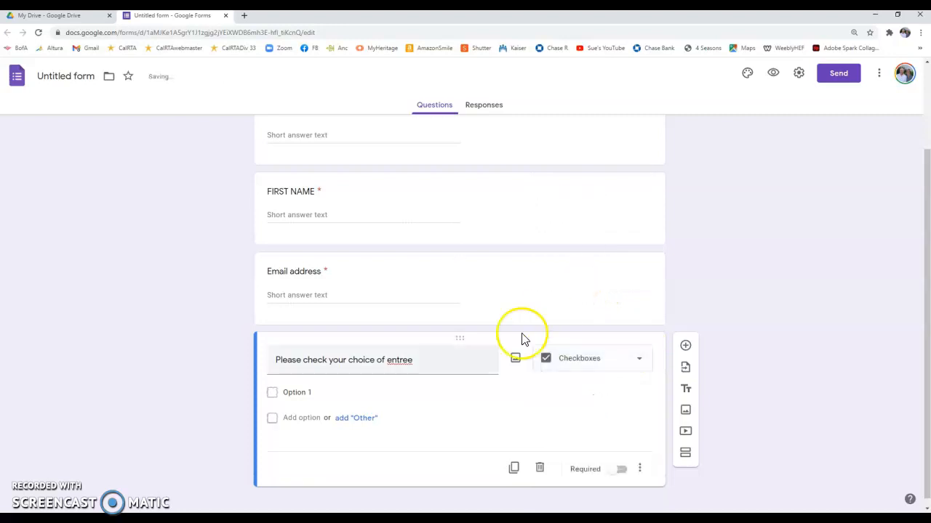
Enter "Chicken Marsala" and "Vegetarian Lasagna" as the entree options and make the question required
left_click(294, 393)
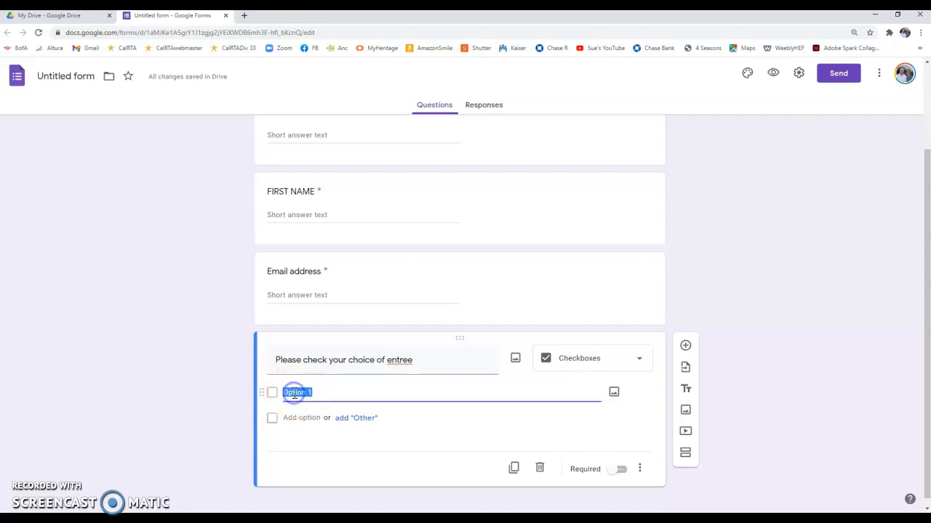
type("Chicke")
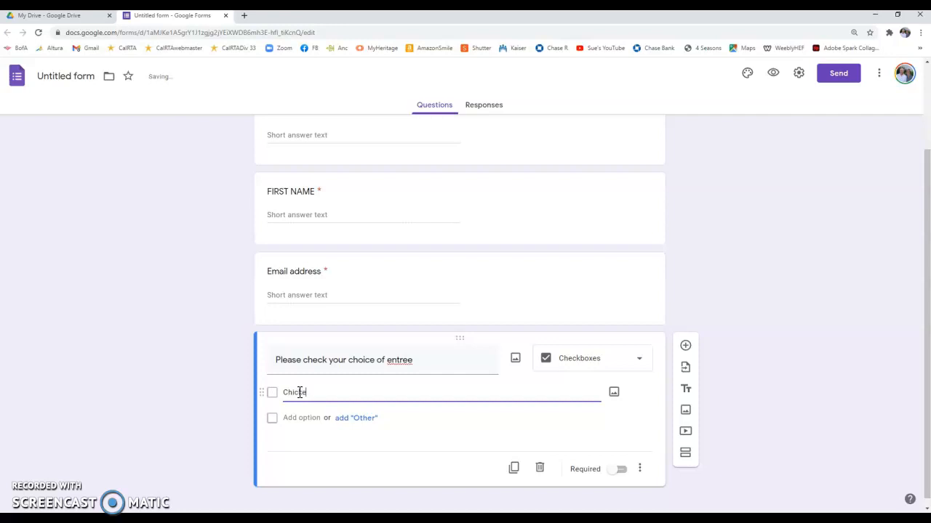
type("n Marsala")
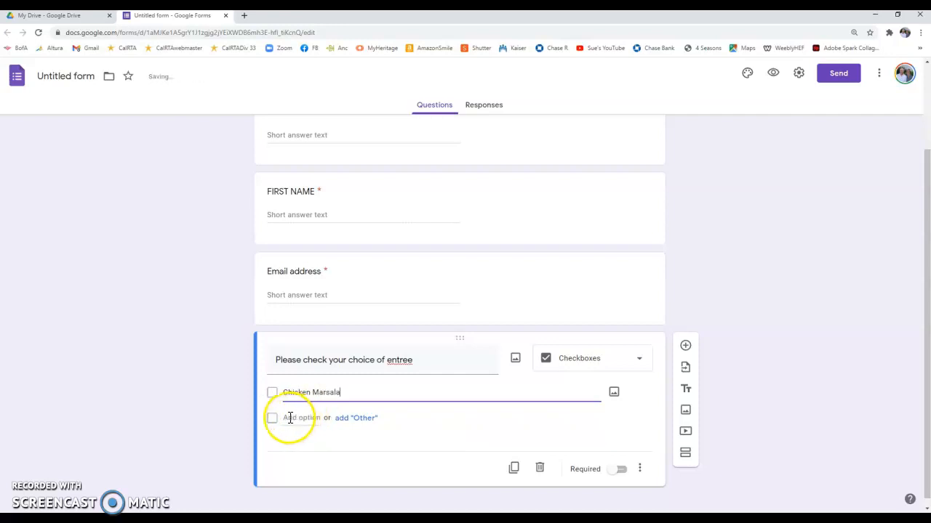
left_click(298, 418)
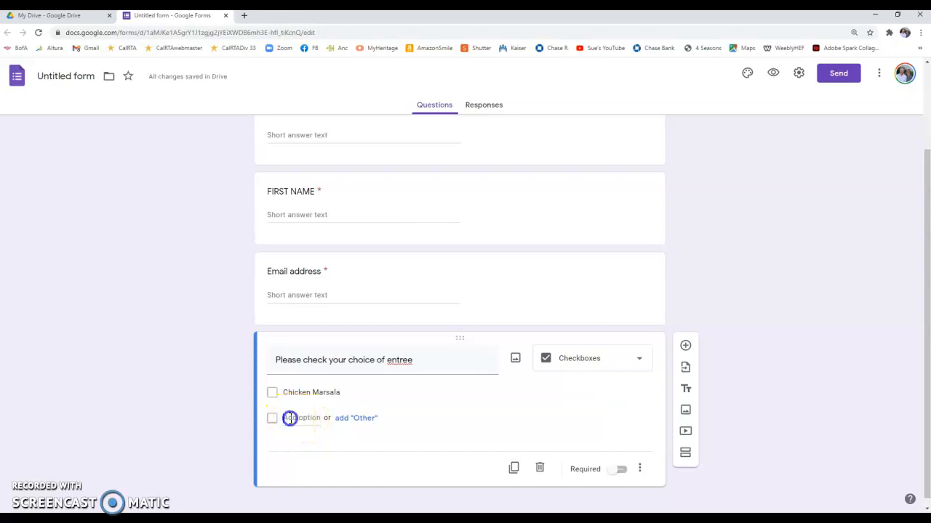
type("Vegetarian Lasagna")
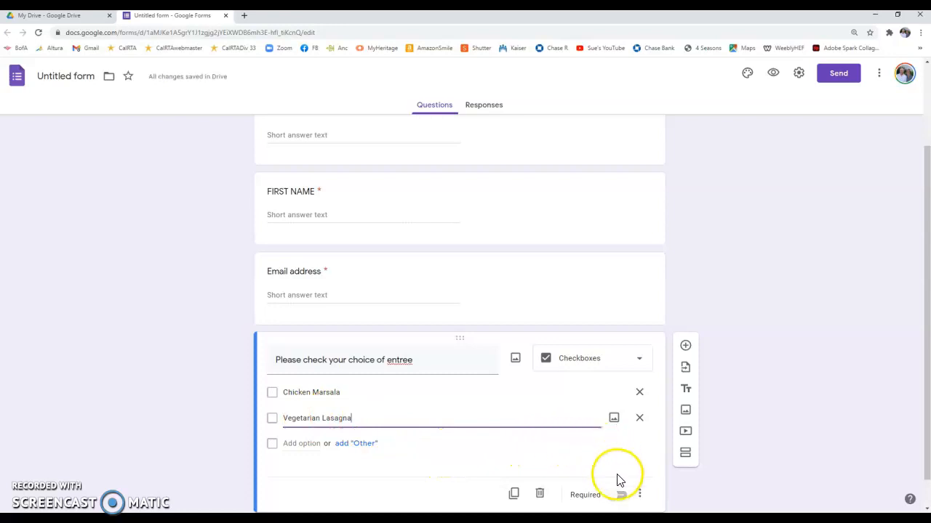
left_click(622, 495)
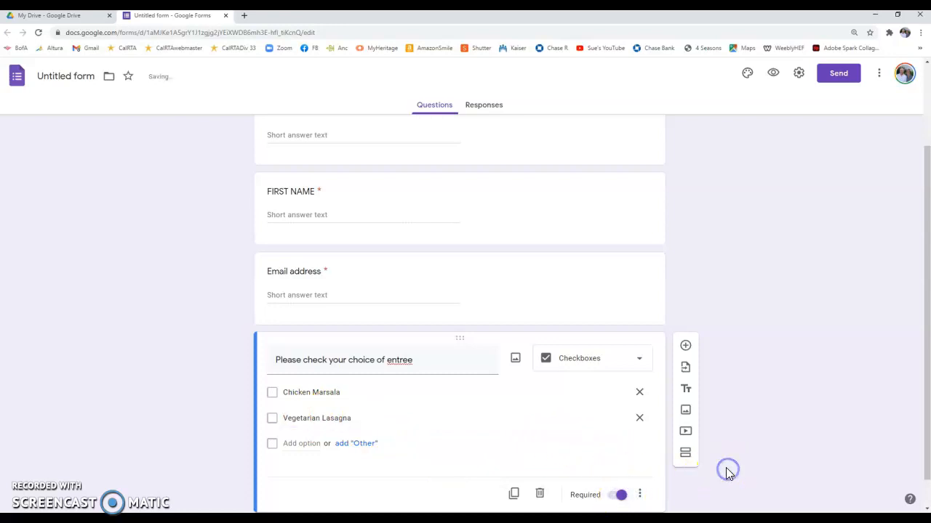
Rename the untitled form file to match its title, "Luncheon Registration Form"
scroll(738, 443, "down", 1)
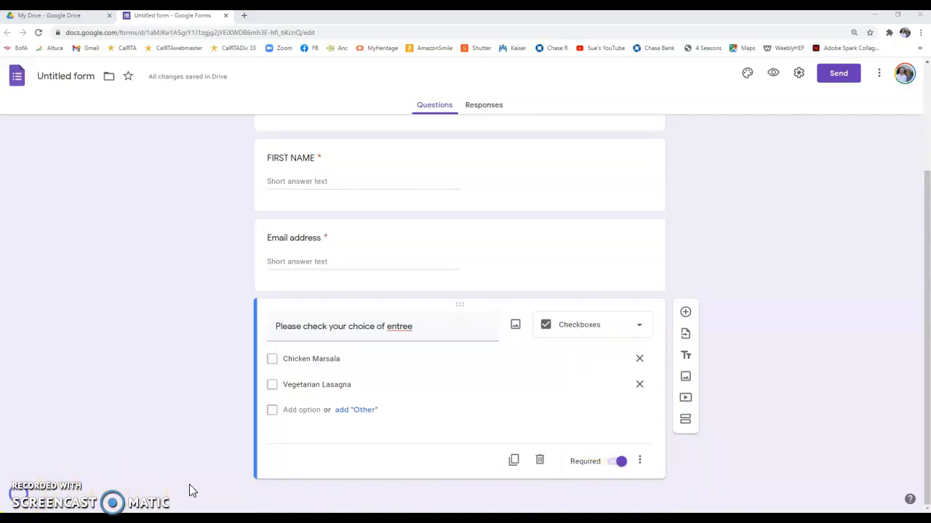
scroll(187, 465, "up", 2)
scroll(186, 462, "up", 1)
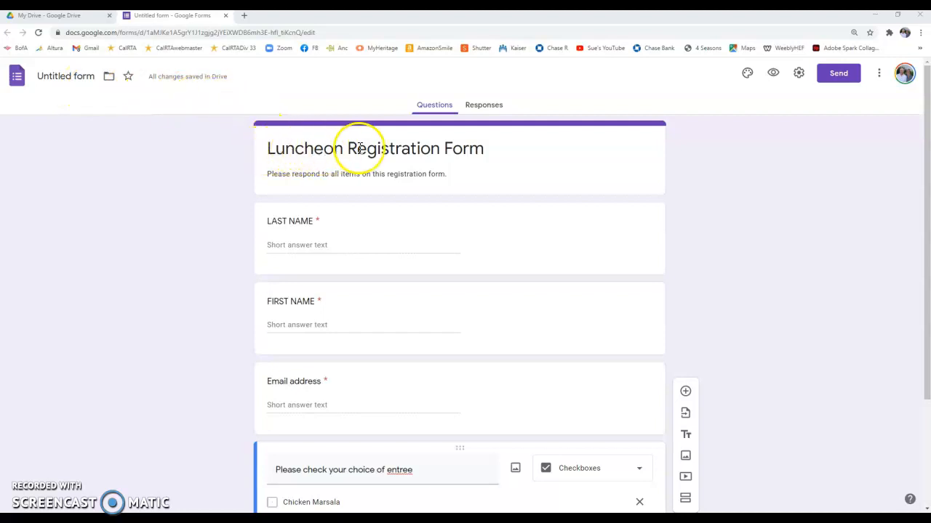
left_click(60, 76)
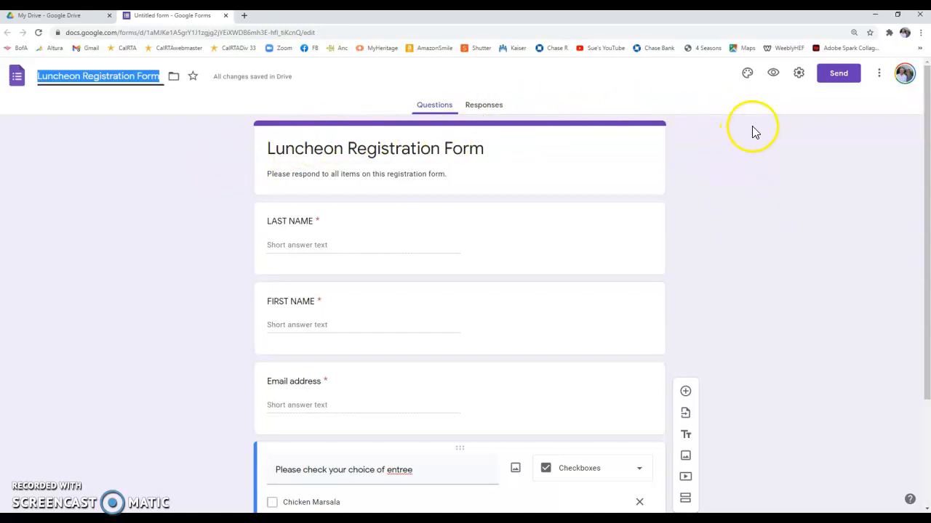
Try cyan, orange and green as the form's theme color in the theme options
left_click(747, 79)
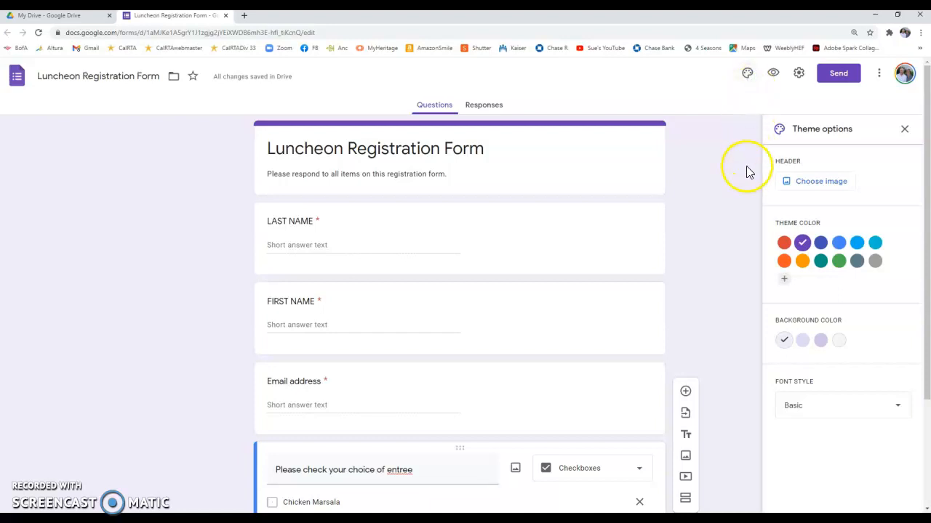
left_click(876, 247)
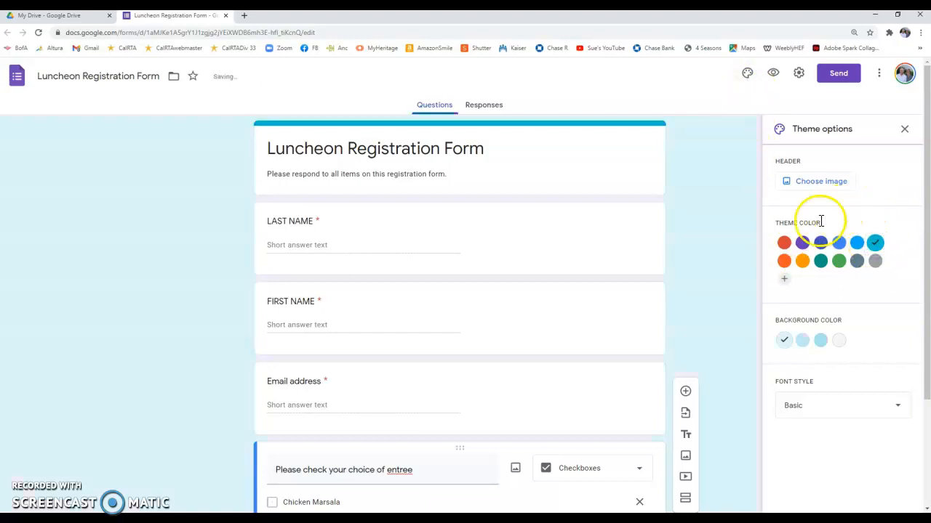
left_click(802, 261)
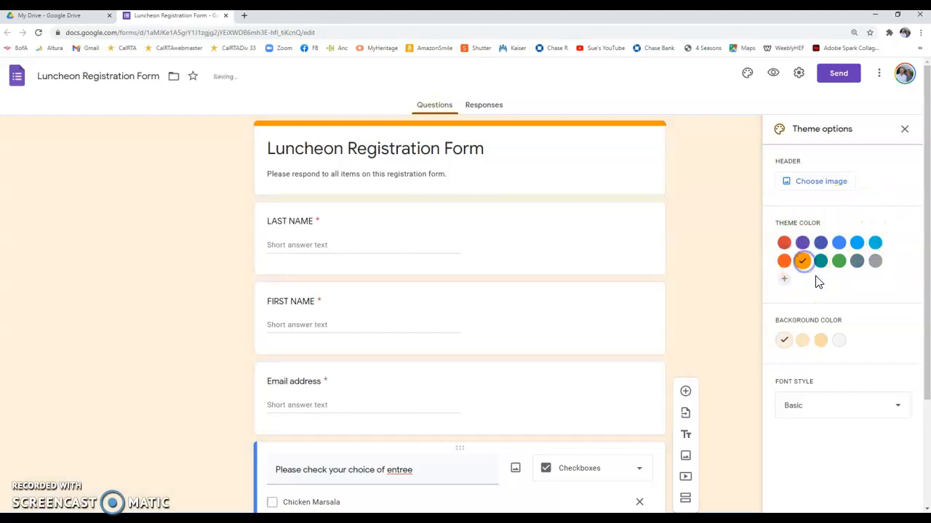
left_click(839, 261)
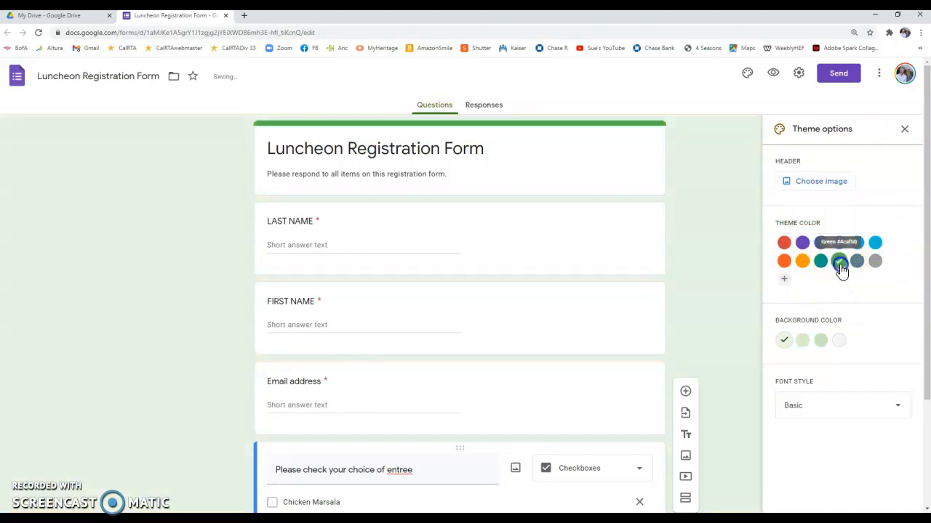
Insert the colorful candy image from the Work and School themes as the form's header and close the theme options
left_click(832, 183)
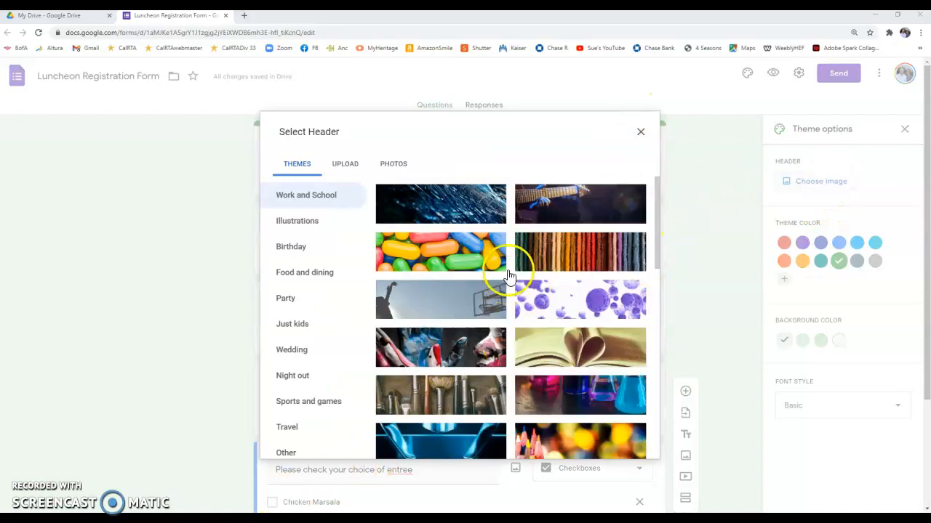
scroll(566, 207, "down", 1)
scroll(566, 207, "down", 10)
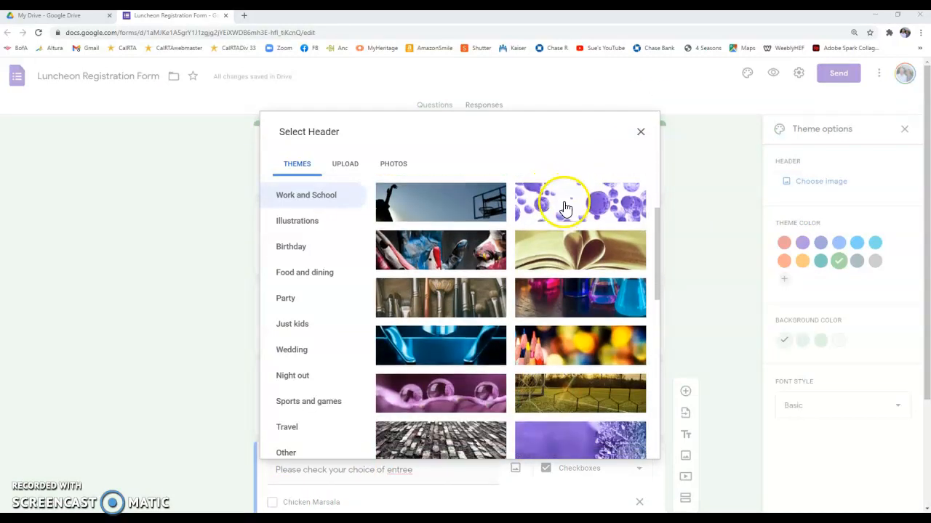
scroll(567, 296, "down", 1)
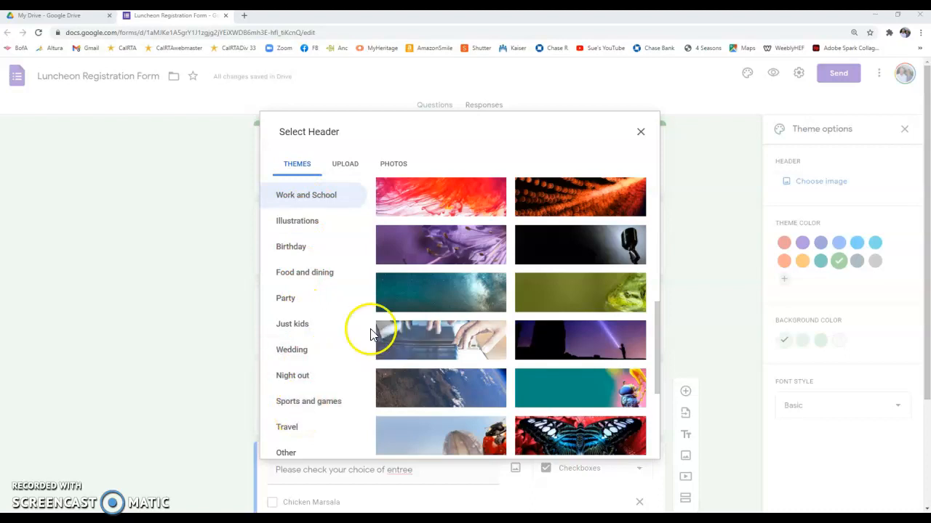
scroll(460, 293, "up", 3)
scroll(461, 293, "up", 5)
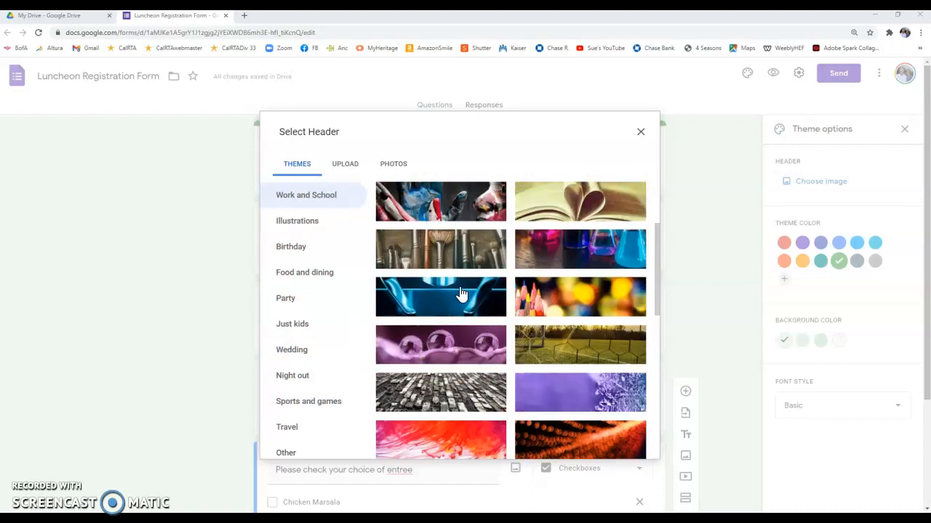
left_click(498, 269)
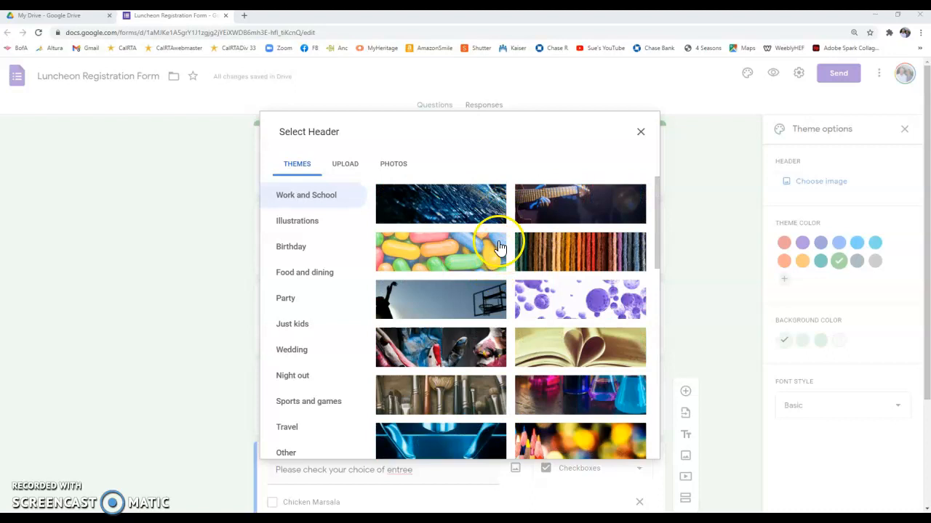
left_click(447, 253)
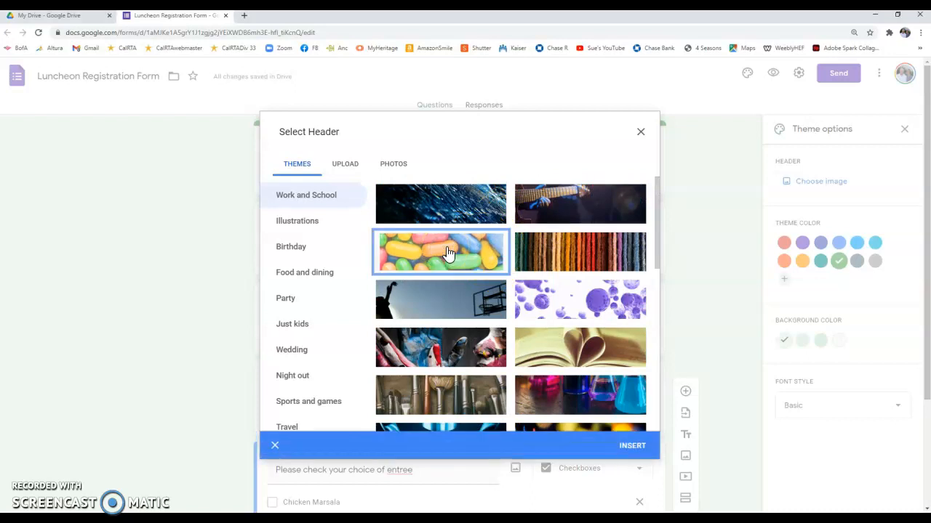
left_click(634, 447)
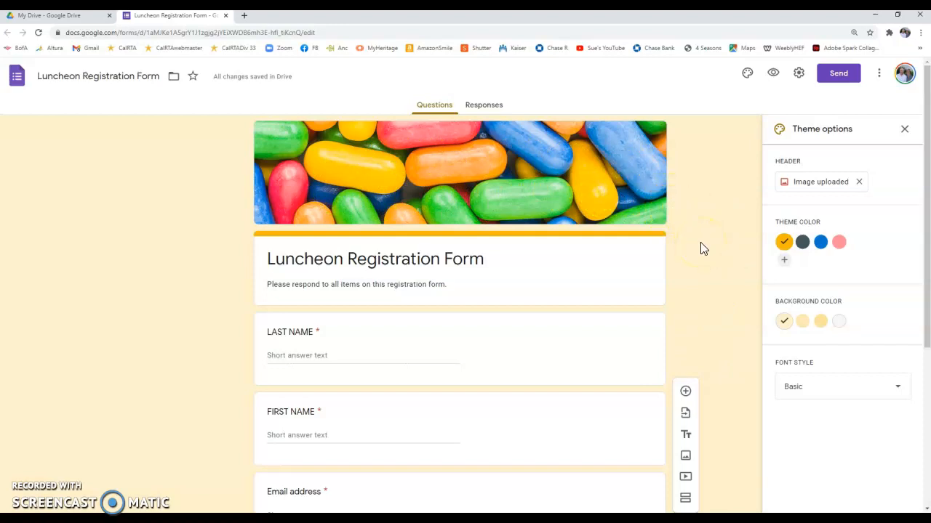
left_click(905, 131)
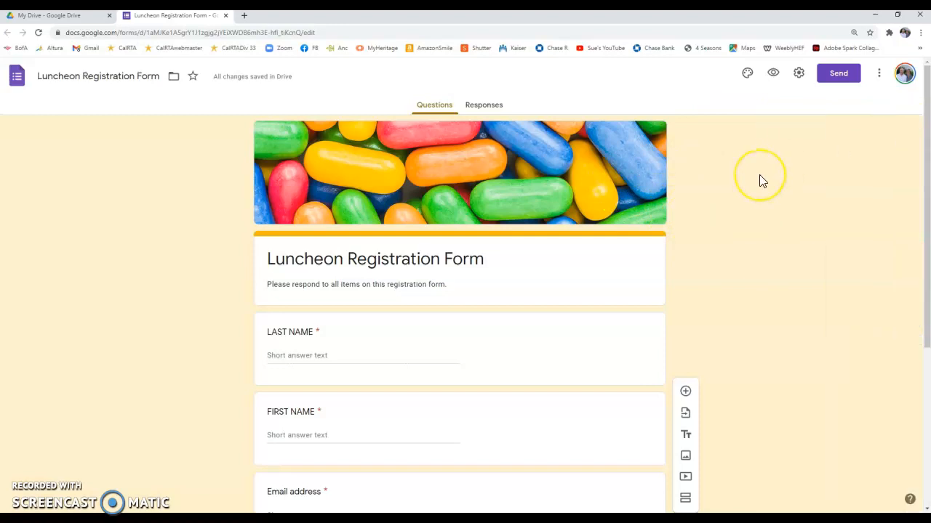
Preview the form as respondents see it, check its header and all questions, and return to editing
left_click(775, 77)
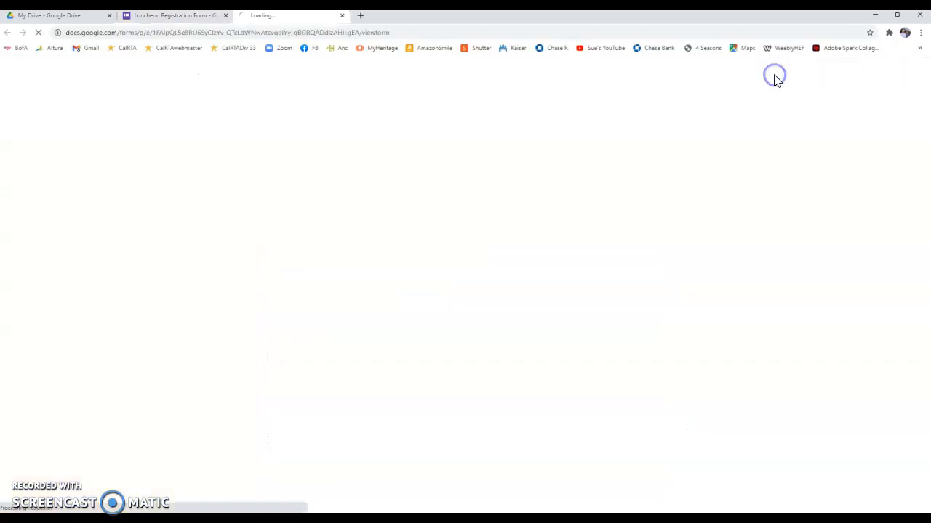
scroll(688, 157, "down", 3)
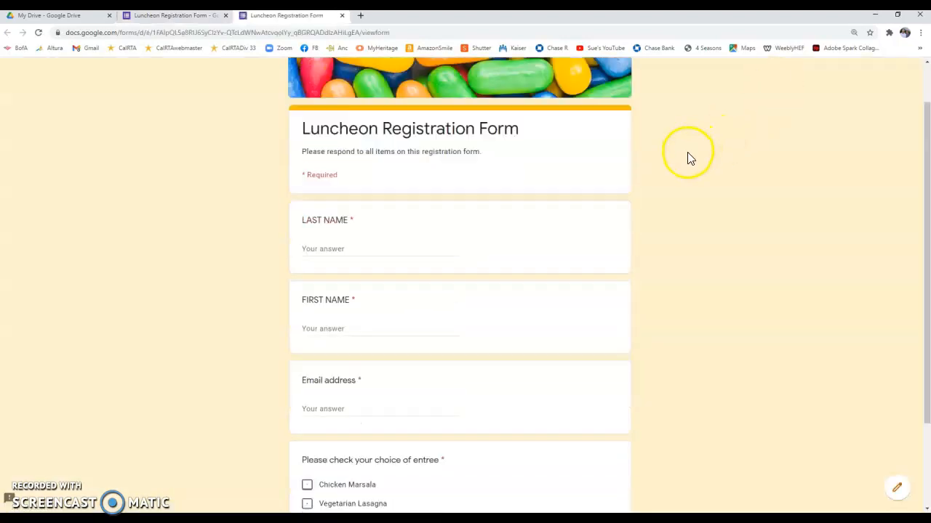
scroll(688, 163, "up", 3)
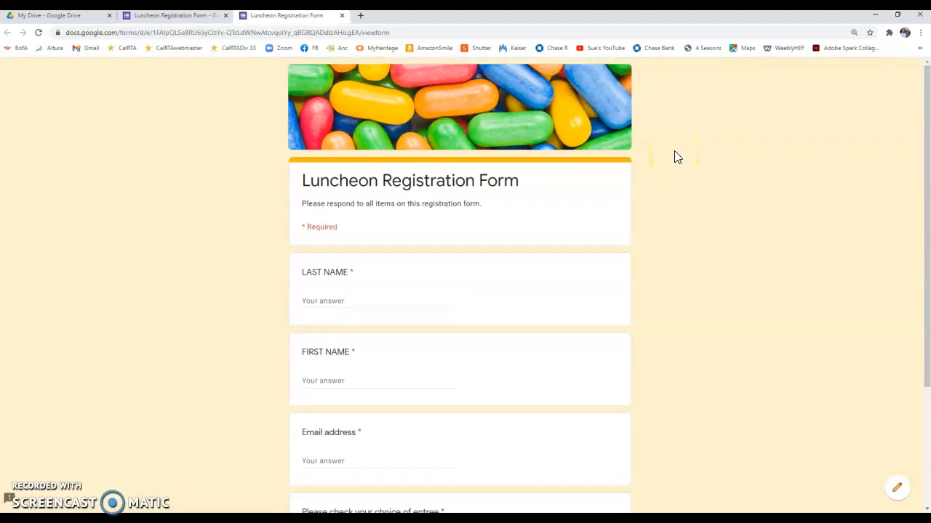
scroll(675, 157, "down", 2)
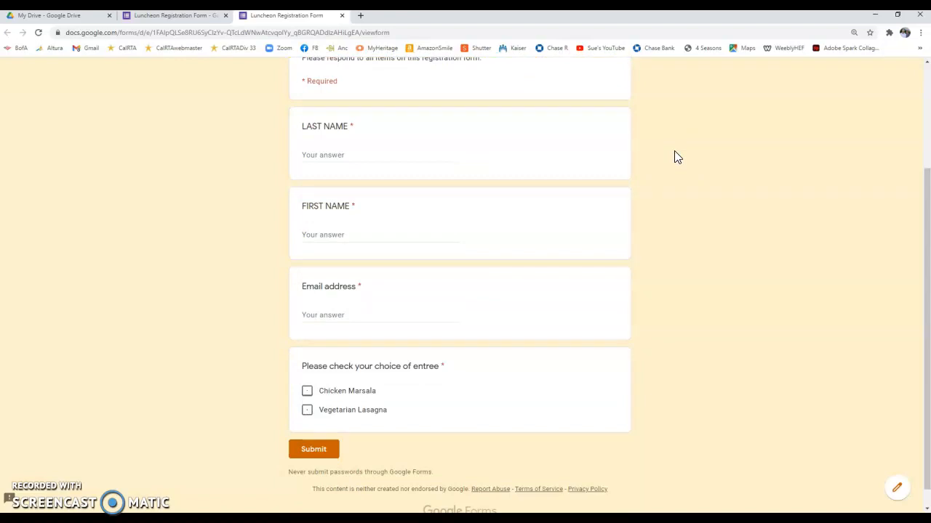
scroll(676, 157, "up", 1)
scroll(675, 157, "up", 2)
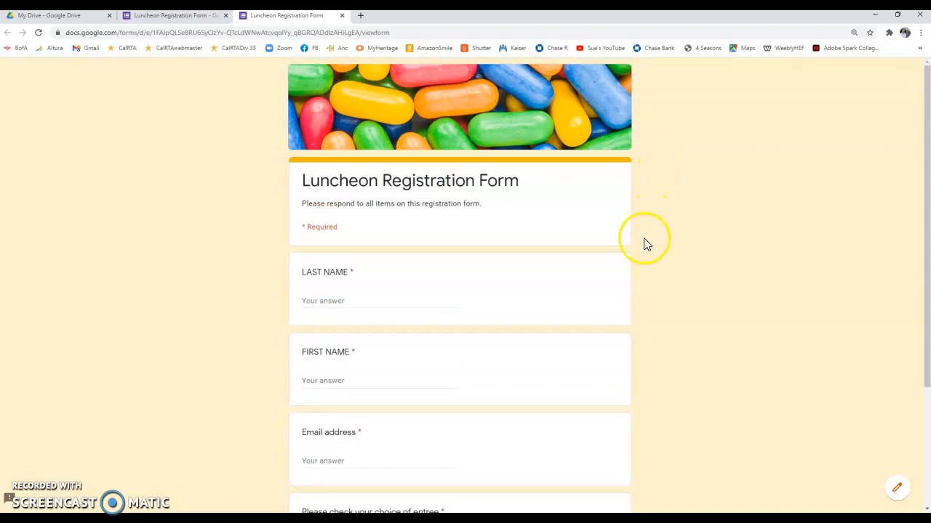
scroll(646, 258, "down", 1)
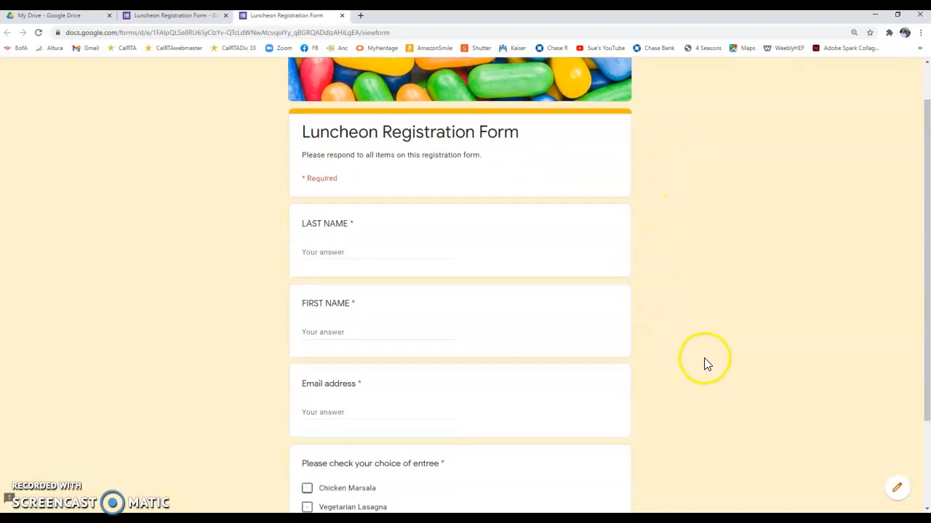
left_click(898, 490)
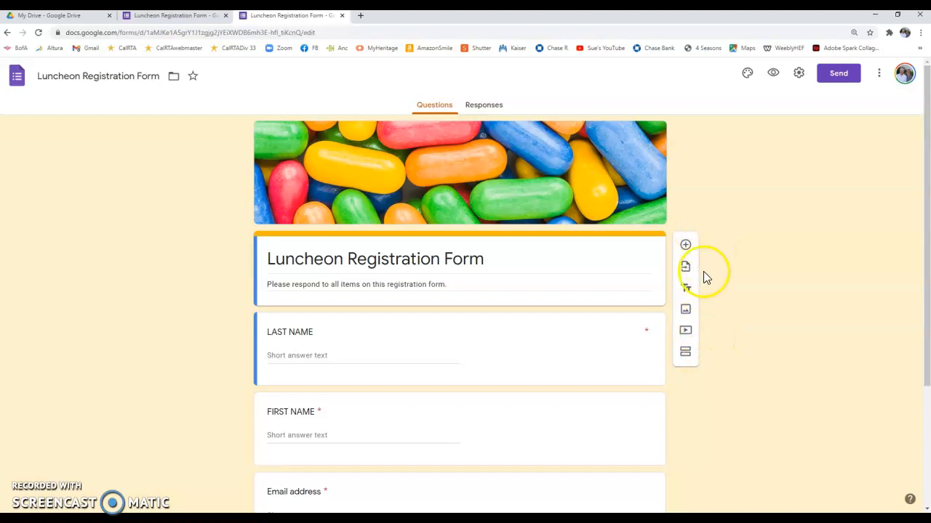
left_click(705, 345)
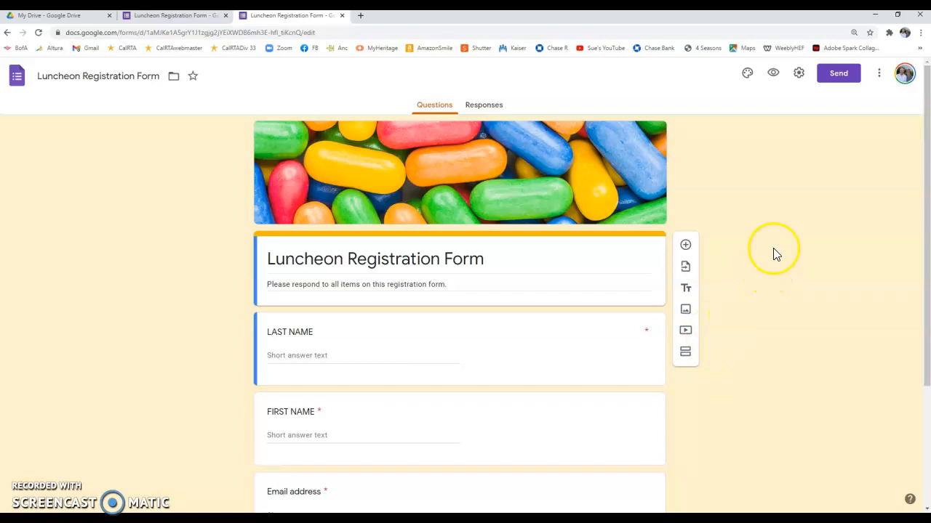
View the form's email sending option, then shorten the form's share URL, copy the link and close the send dialog
left_click(838, 74)
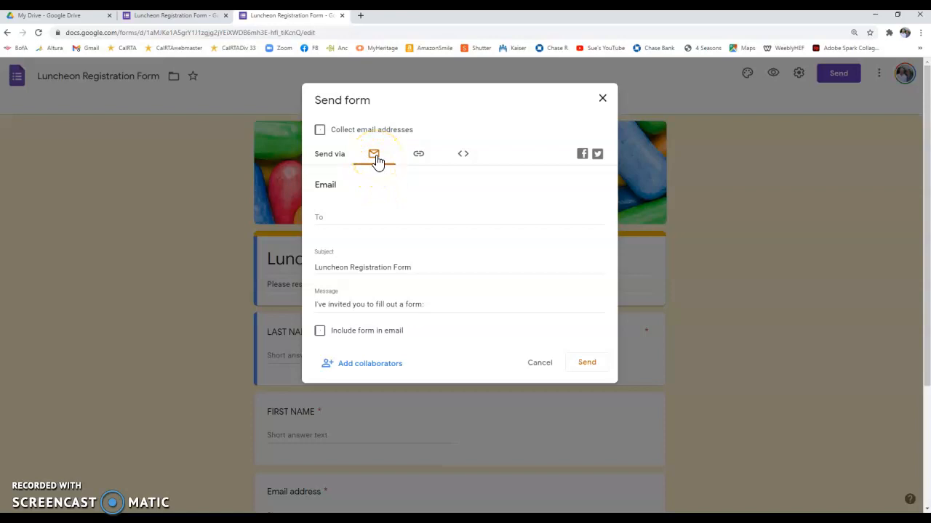
left_click(335, 219)
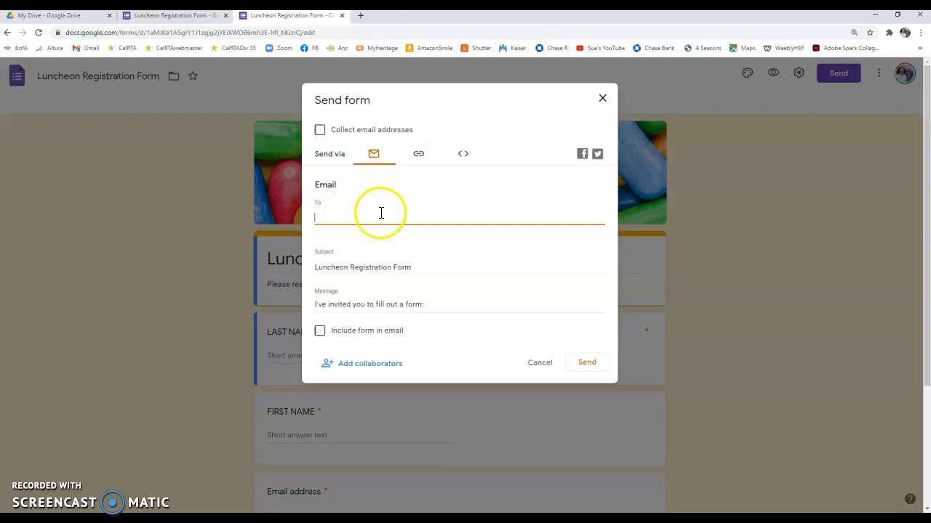
left_click(420, 157)
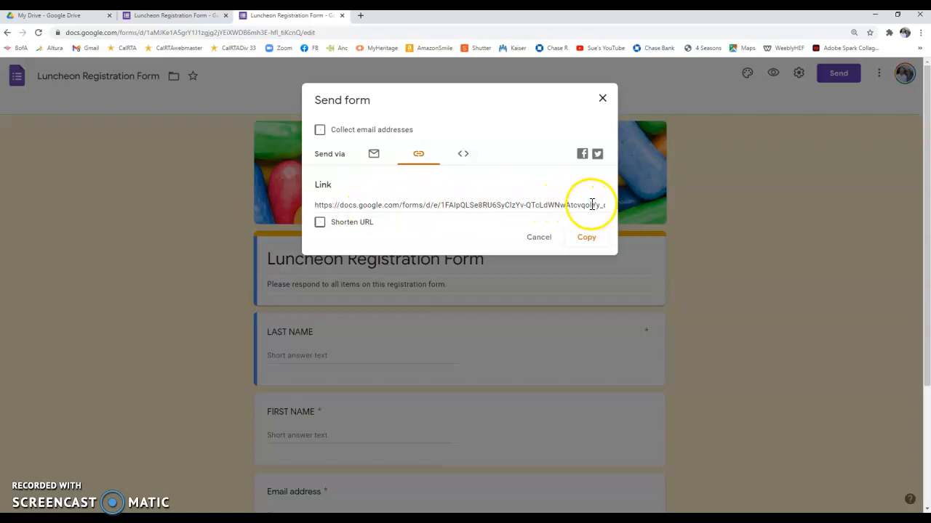
left_click(321, 226)
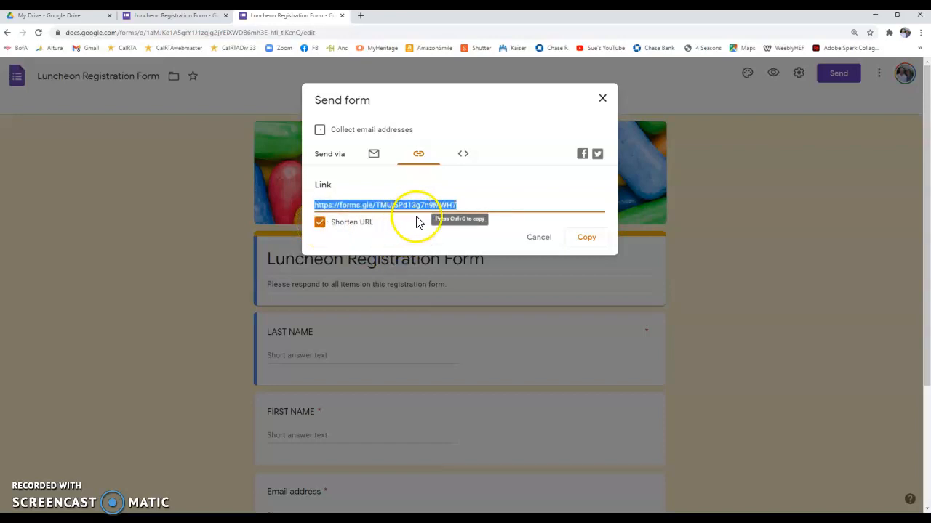
left_click_drag(466, 204, 587, 246)
left_click(587, 246)
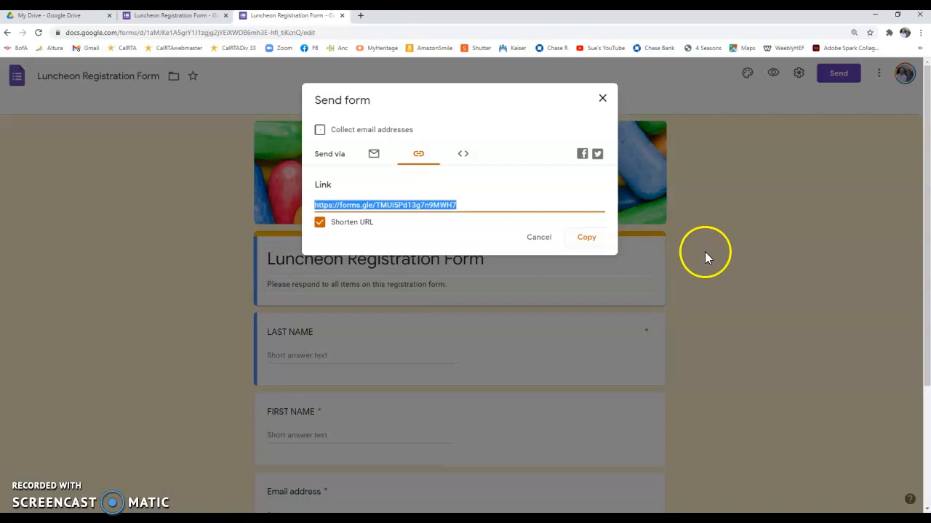
left_click(603, 98)
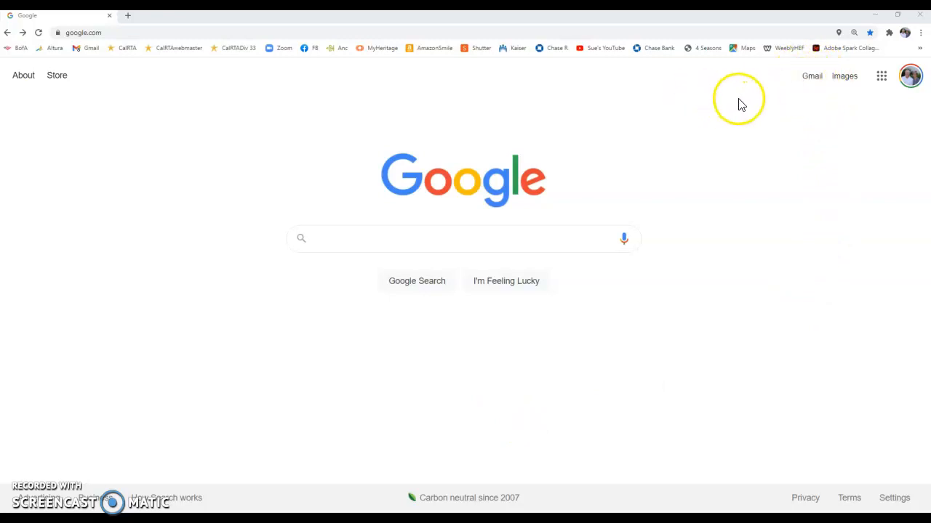
Go to Google Drive from the Google home page and open the Luncheon Registration Form that has collected responses
left_click(882, 77)
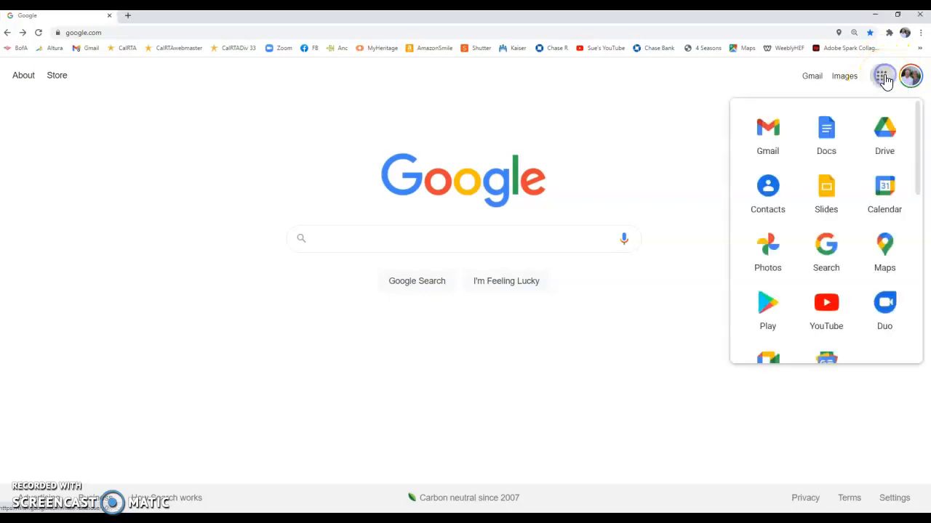
left_click(884, 135)
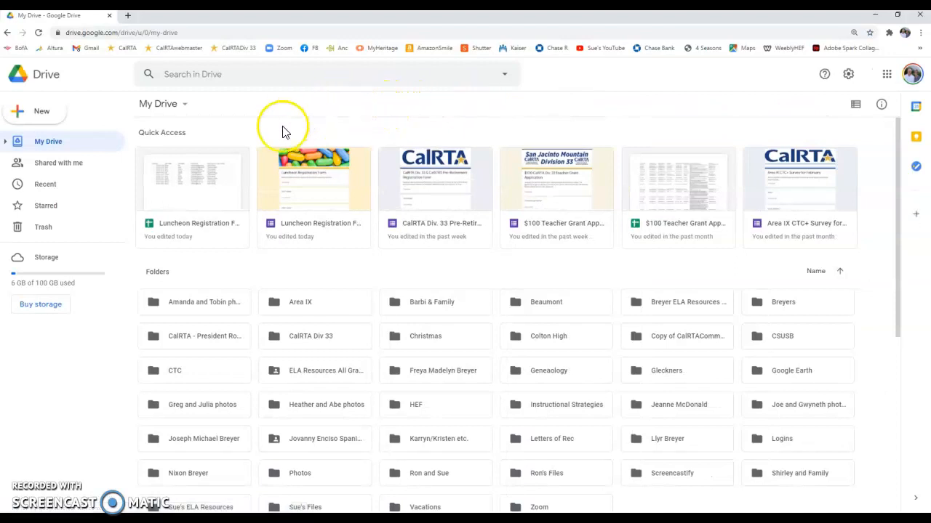
double_click(324, 208)
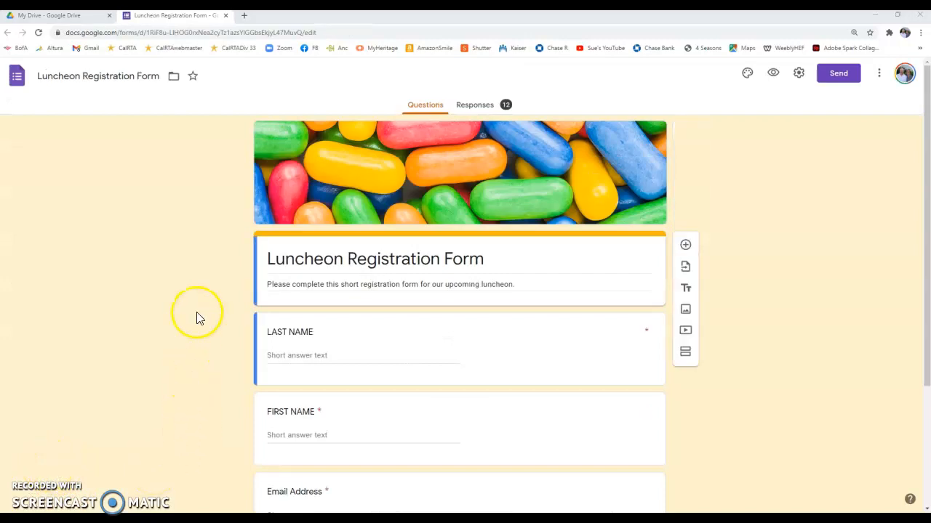
Examine the form's response summary for the last name, first name, email address and entrée choice questions
left_click(474, 110)
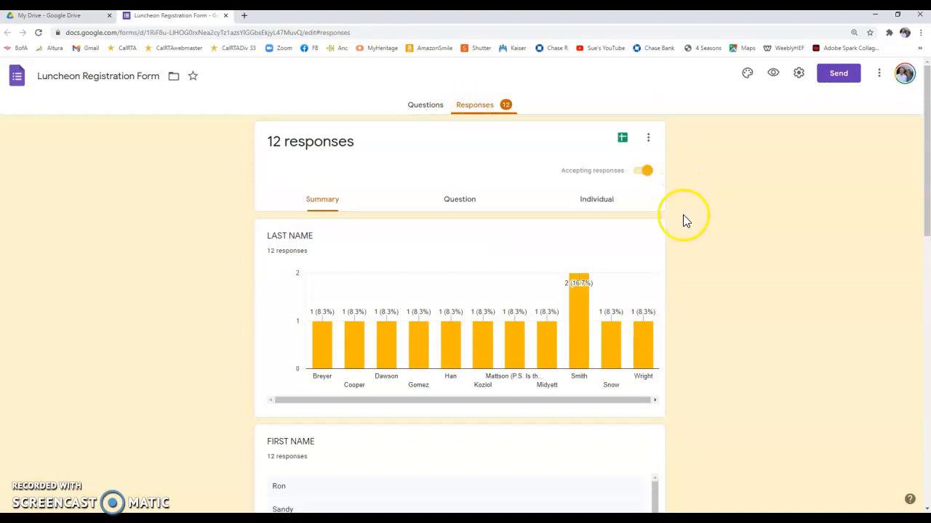
scroll(688, 238, "down", 1)
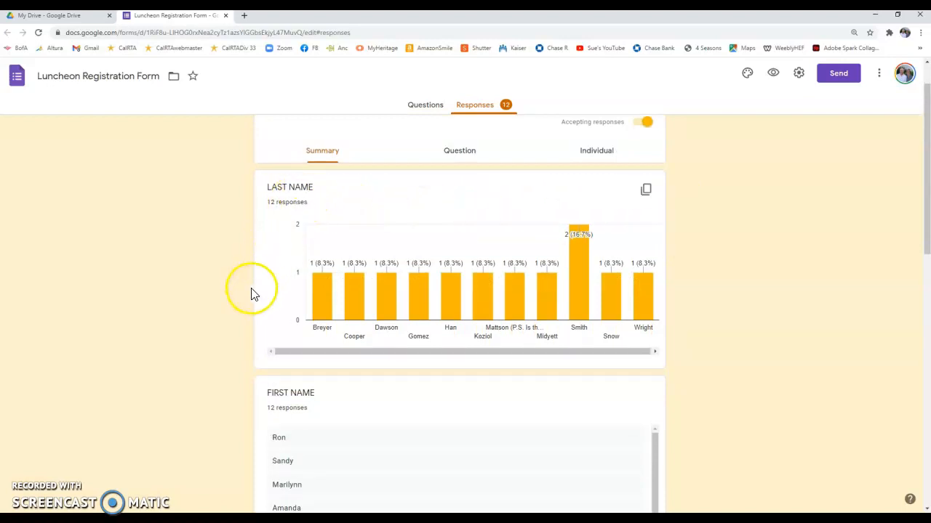
scroll(251, 293, "down", 8)
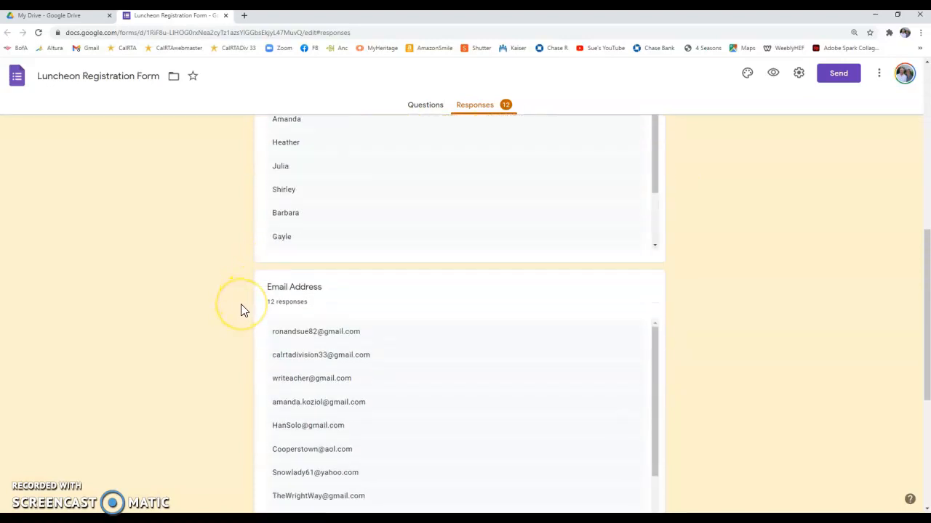
scroll(243, 310, "down", 5)
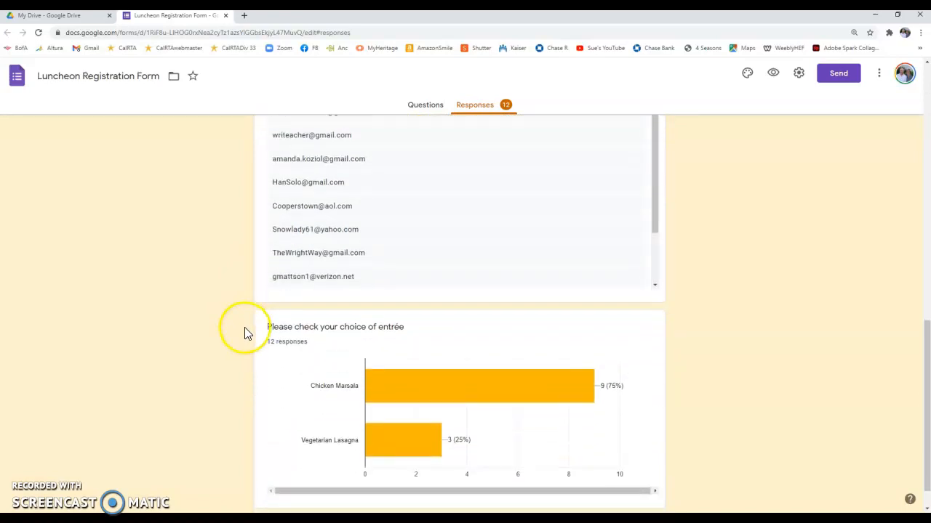
scroll(245, 333, "down", 1)
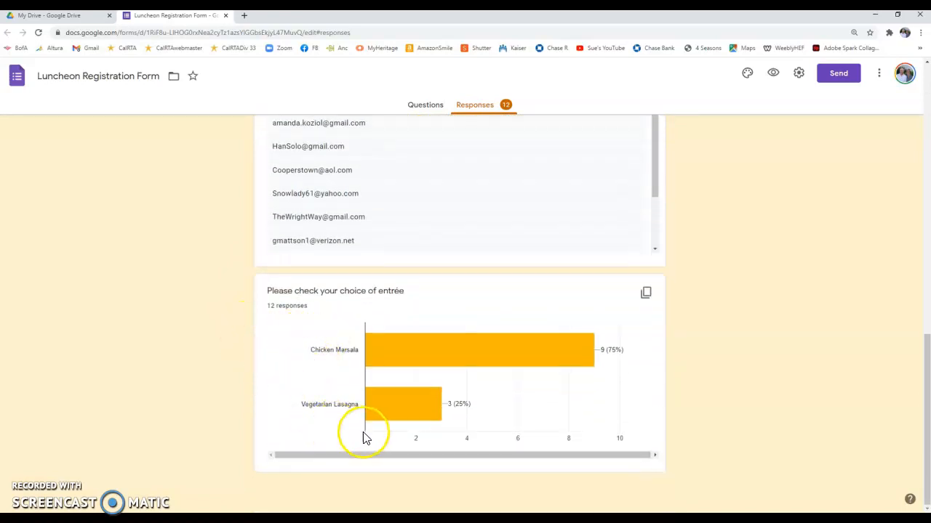
scroll(694, 377, "up", 4)
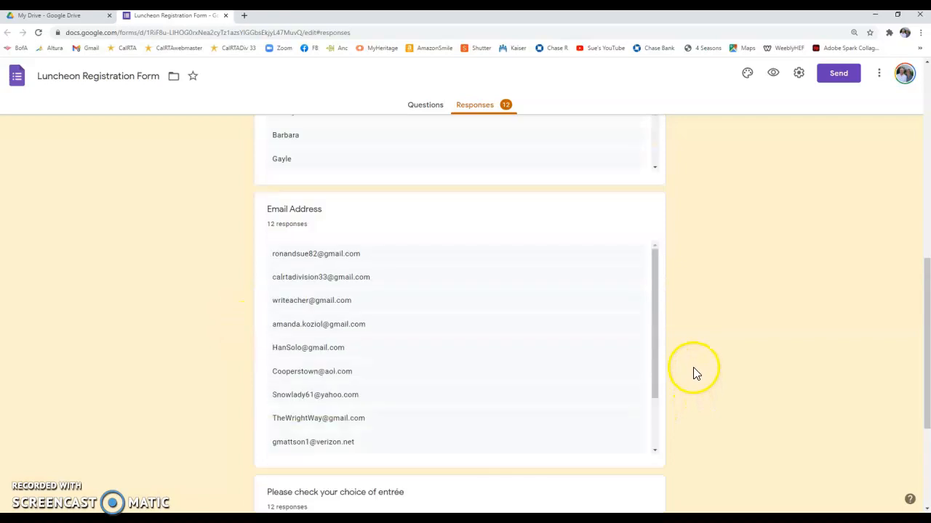
Show the form's individual responses and examine the first submission from last name through entrée choice
scroll(693, 374, "up", 10)
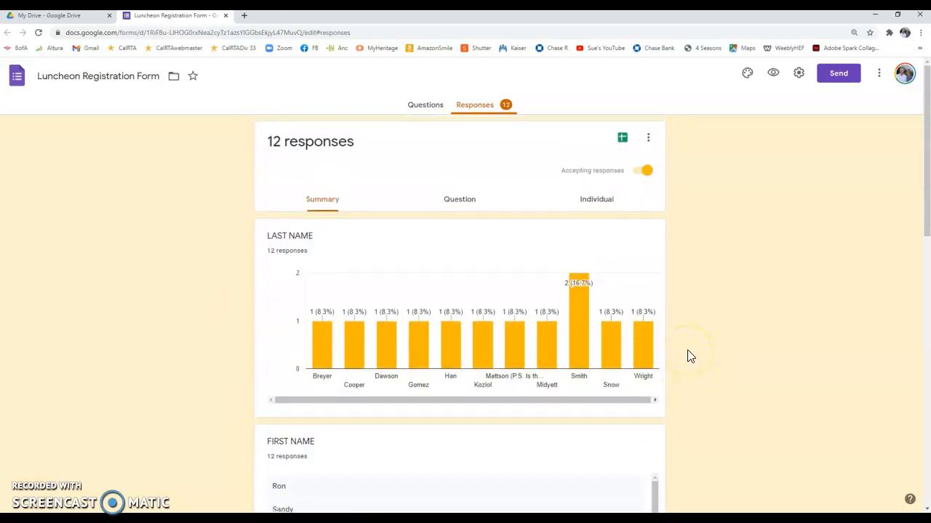
left_click(594, 205)
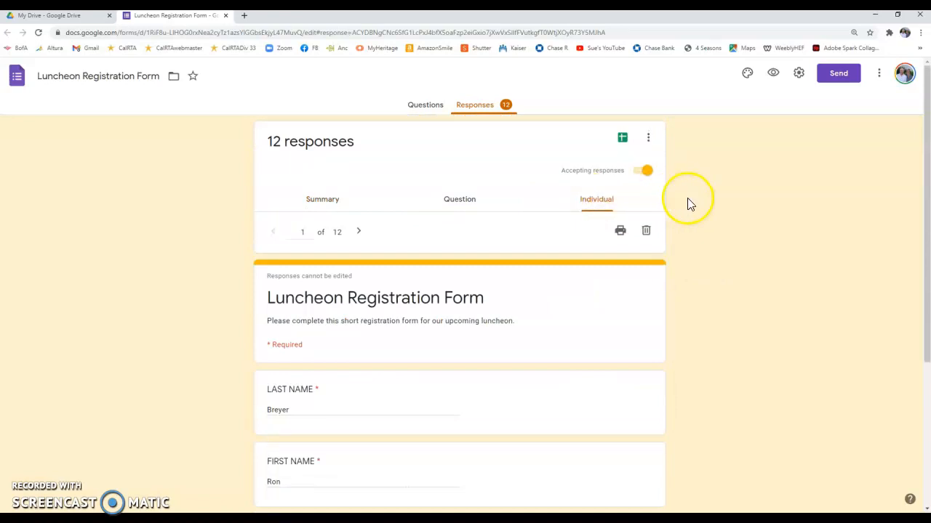
scroll(702, 274, "down", 2)
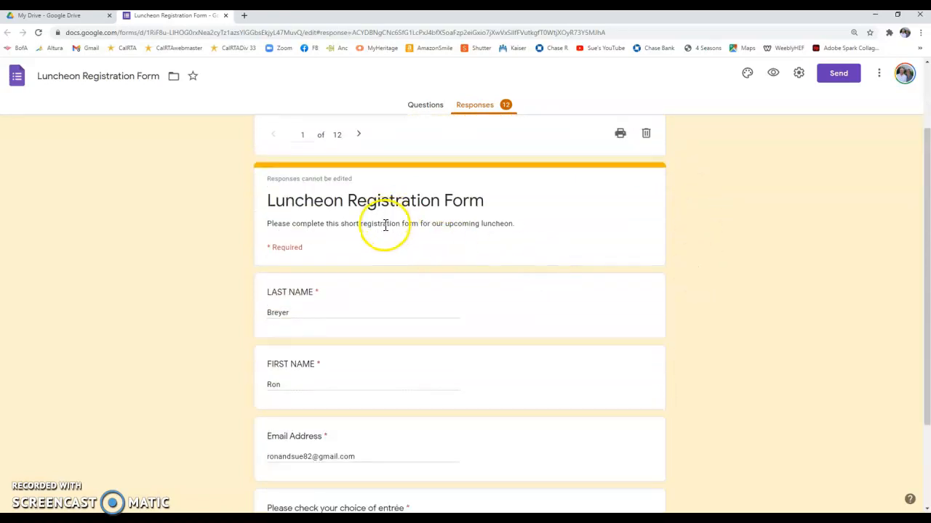
scroll(690, 291, "down", 3)
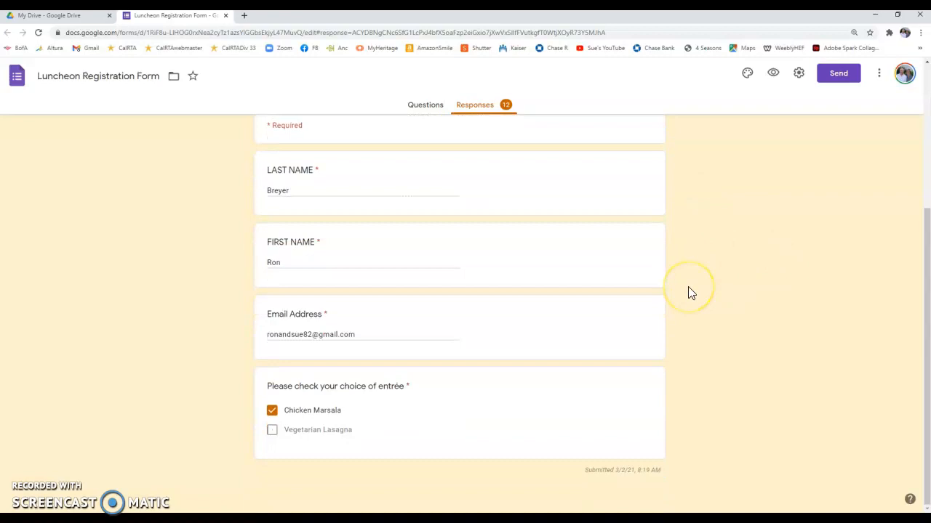
scroll(690, 291, "up", 5)
left_click(596, 206)
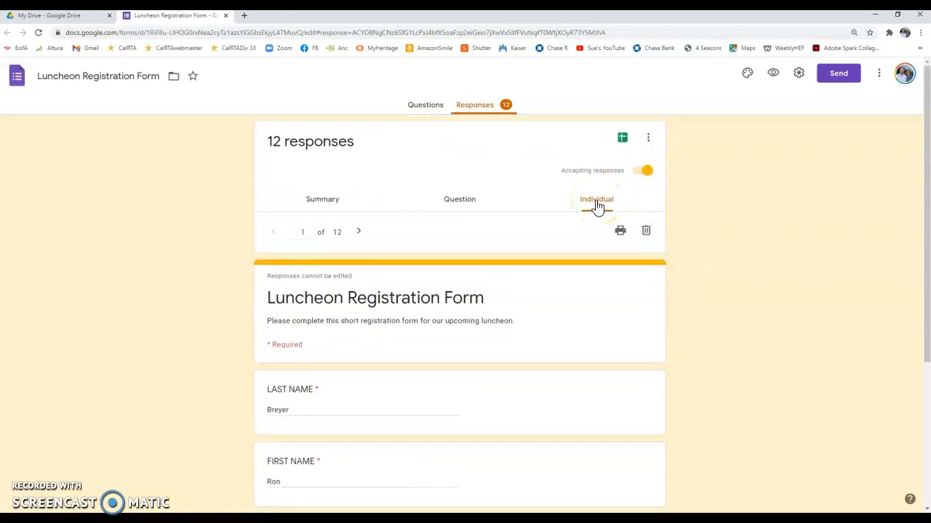
View the Luncheon Registration Form's responses as a spreadsheet in Google Sheets
left_click(623, 148)
left_click(623, 142)
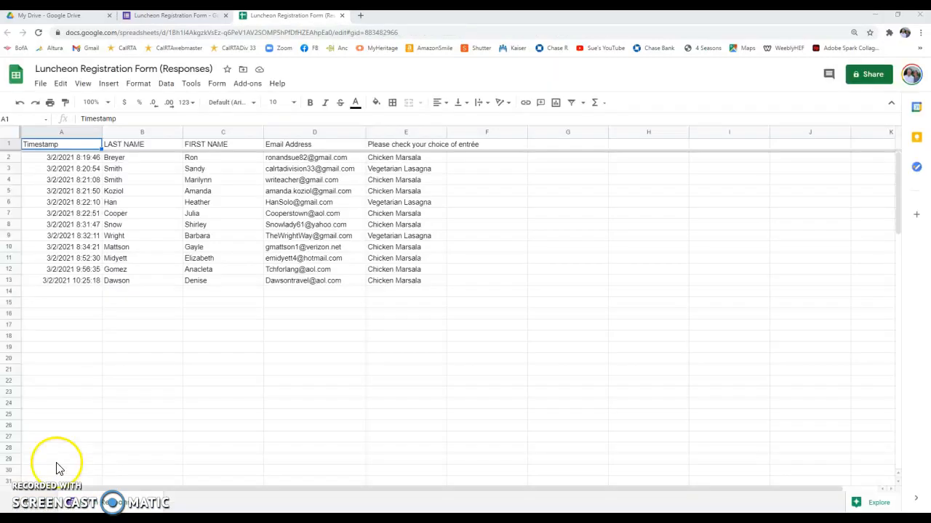